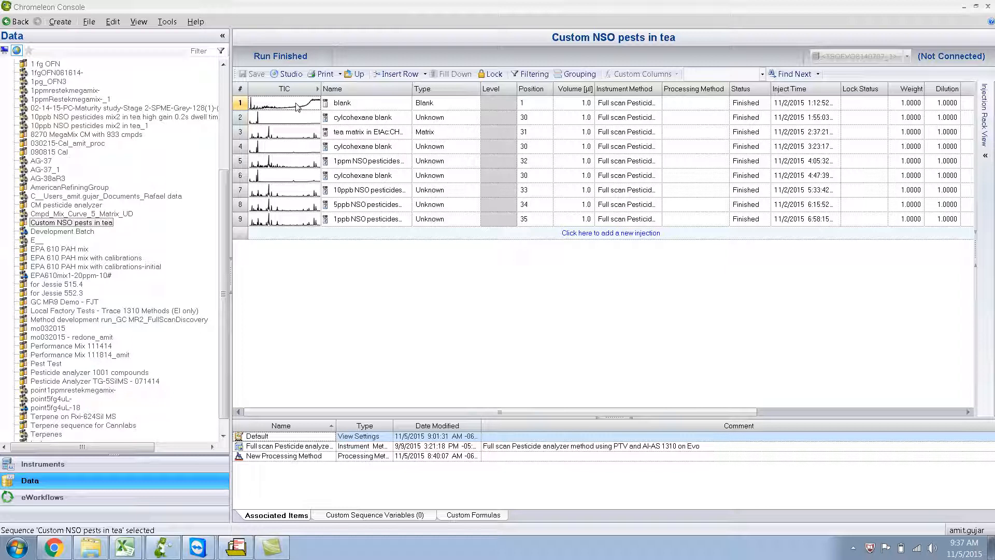
# - Open the blank injection's chromatogram for data processing and go through the injections up to the 1ppm NSO pesticides mix2 in tea
pyautogui.doubleClick(296, 104)
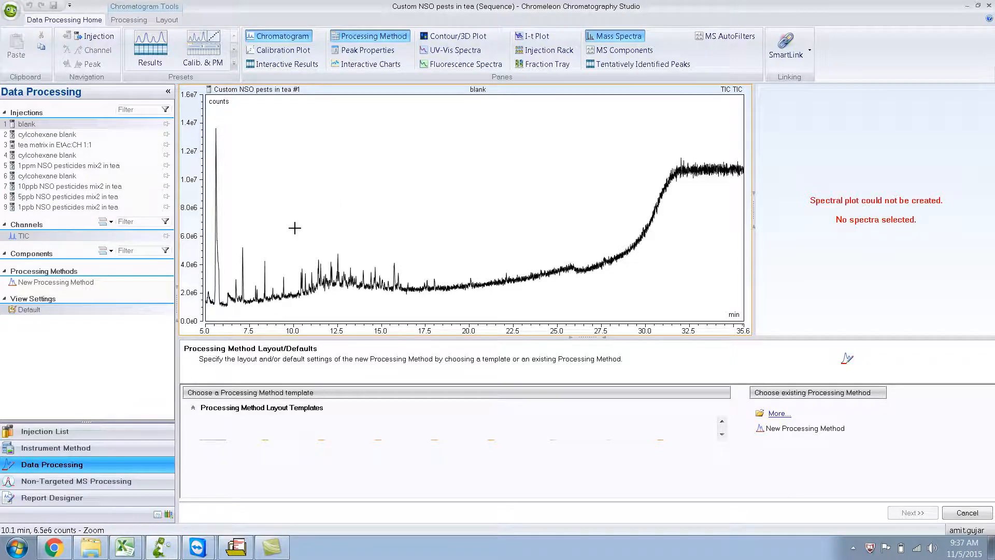
pyautogui.click(31, 126)
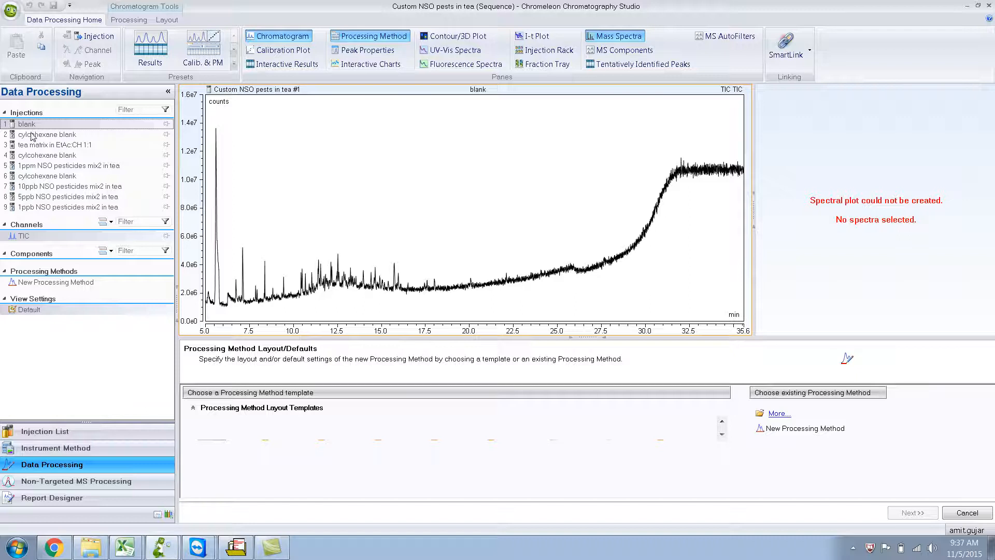
pyautogui.click(31, 136)
pyautogui.click(33, 146)
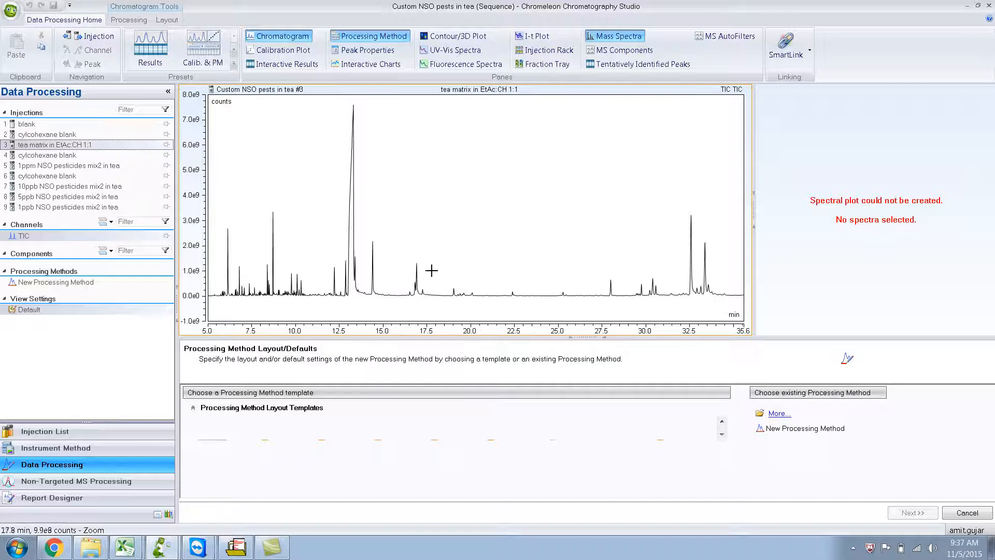
pyautogui.click(54, 155)
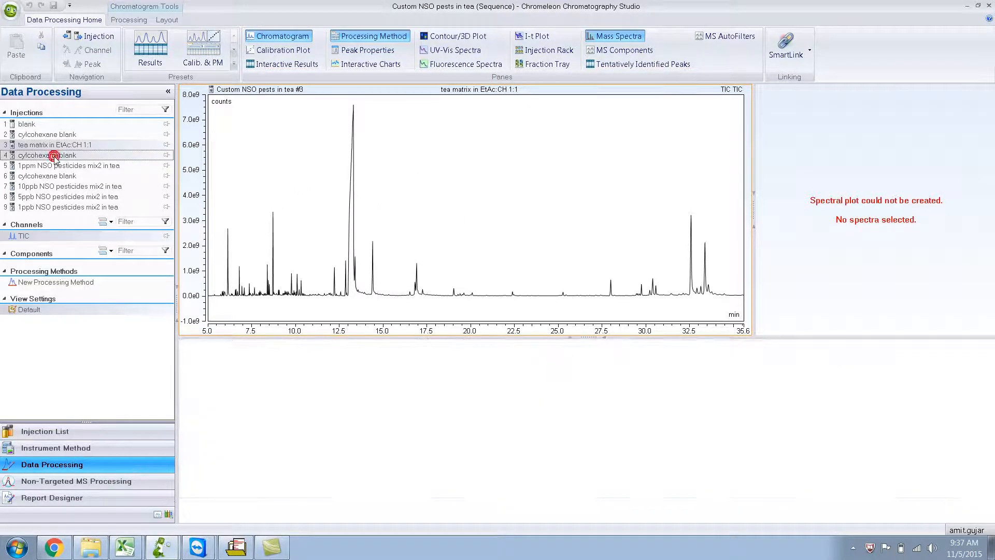
pyautogui.click(57, 166)
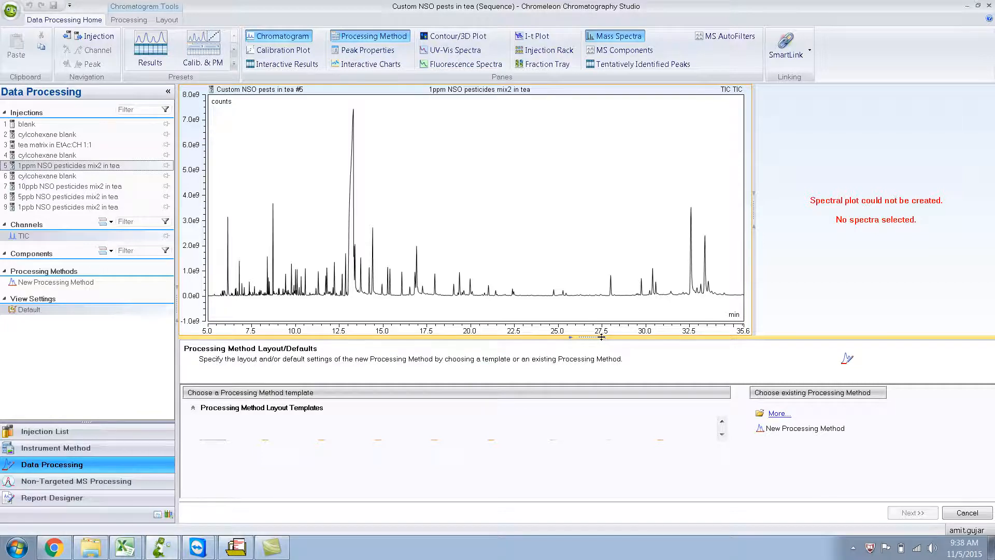
# - Create a processing method named "youtube method" from the MS Quantitative template and assign it to all injections of the sequence
pyautogui.moveTo(601, 337); pyautogui.dragTo(600, 245)
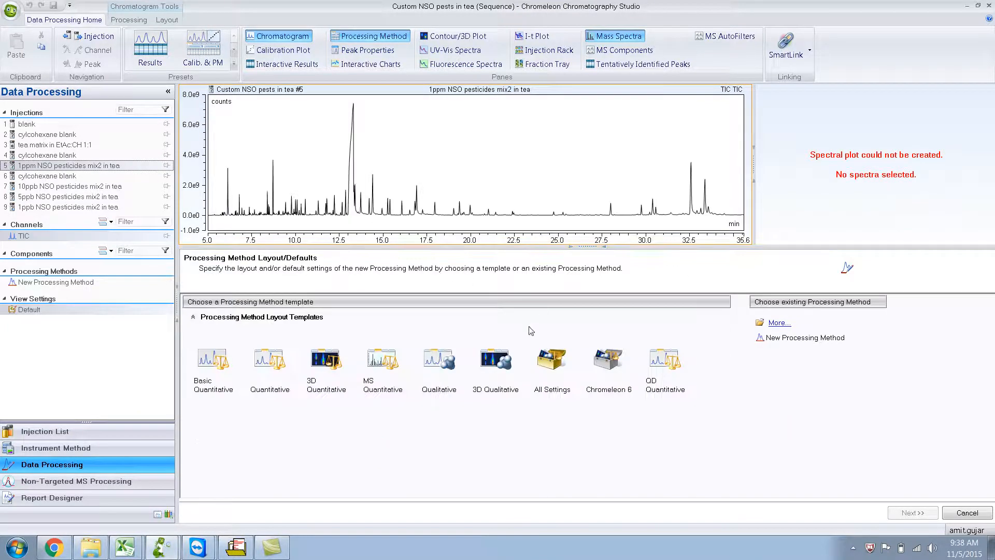
pyautogui.click(558, 287)
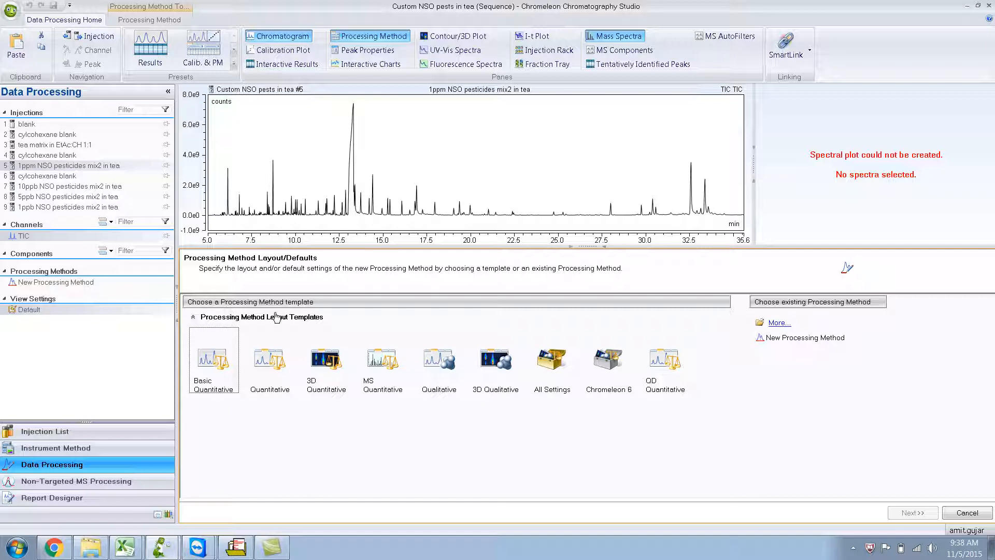
pyautogui.click(386, 369)
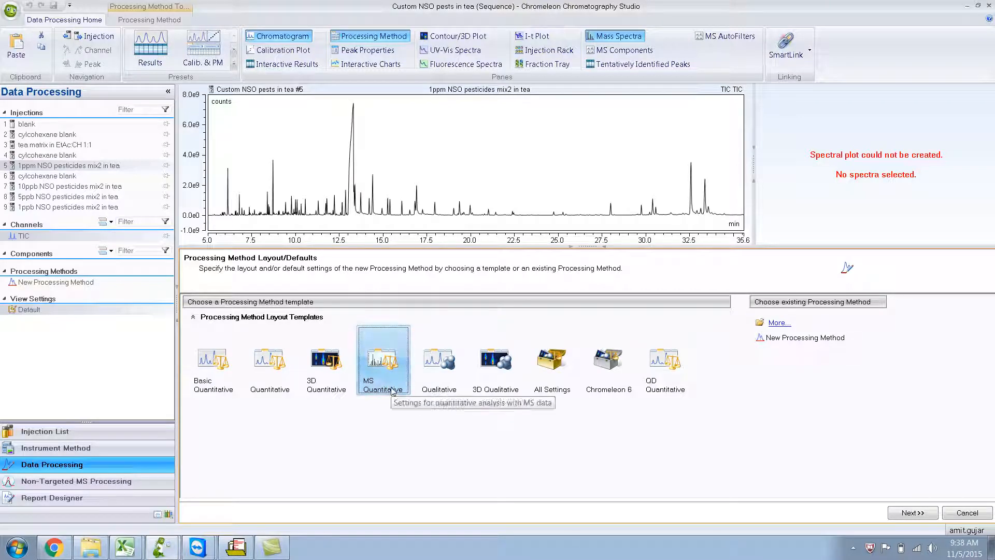
pyautogui.click(913, 513)
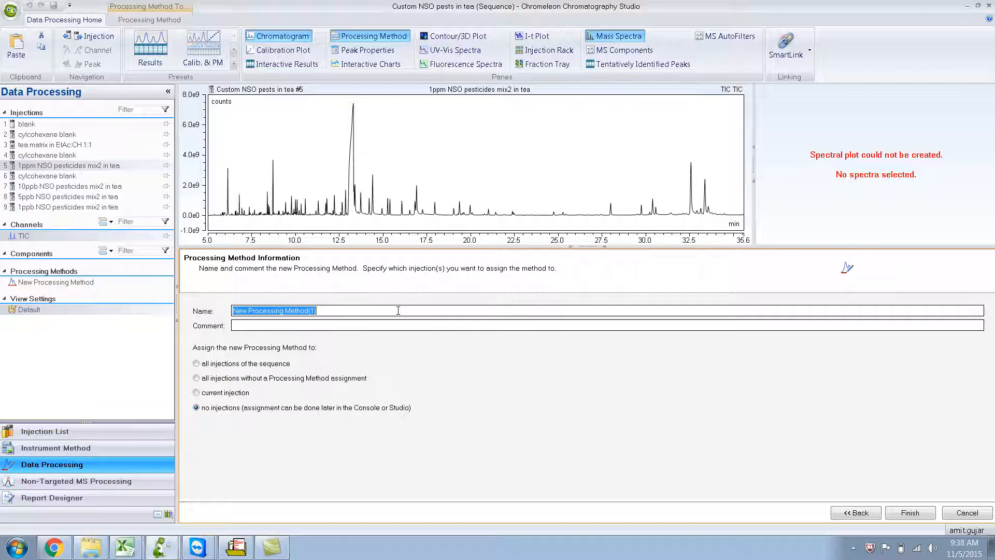
pyautogui.write('youtube method')
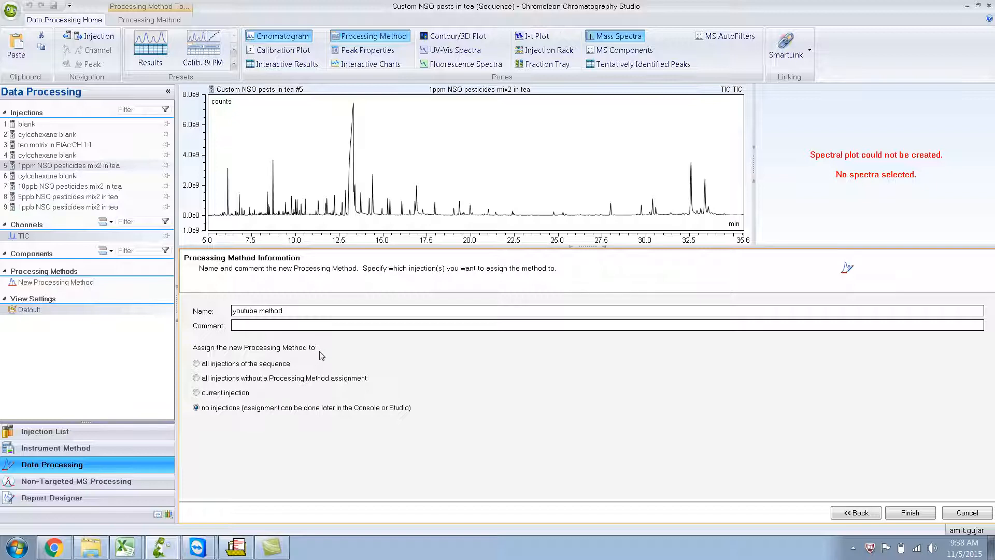
pyautogui.click(197, 363)
pyautogui.click(906, 513)
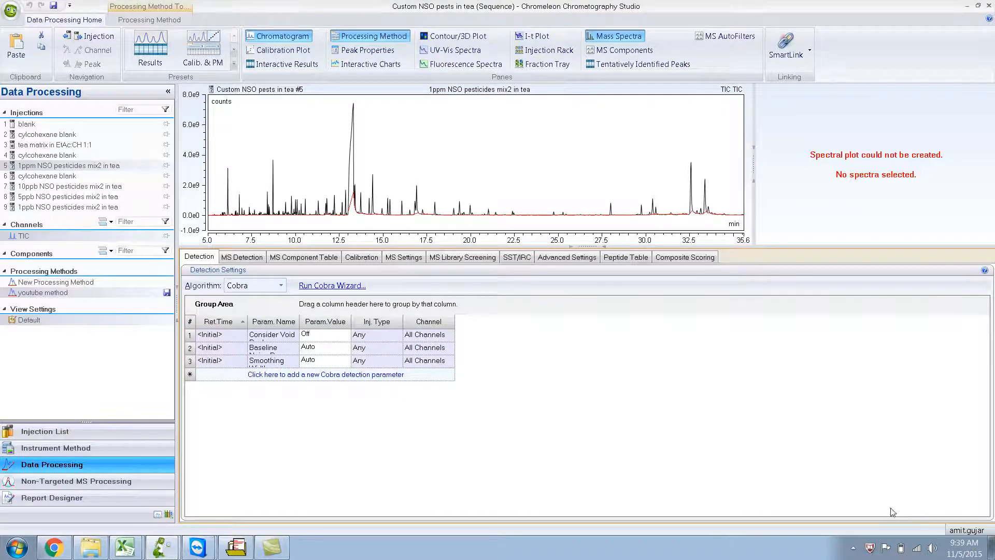
# - Enlarge the chromatogram pane and compare the method's general detection settings with its MS detection settings
pyautogui.moveTo(573, 246); pyautogui.dragTo(571, 322)
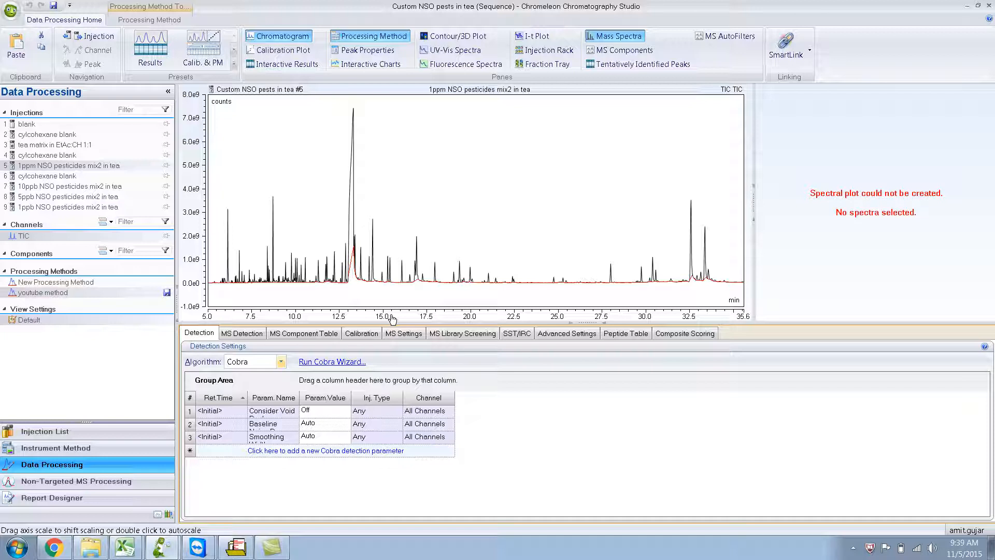
pyautogui.click(254, 337)
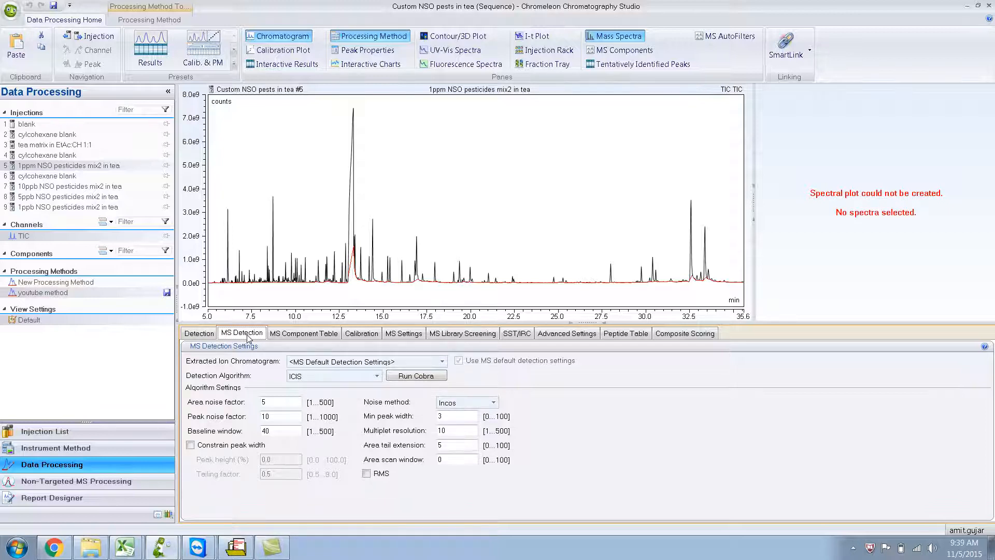
pyautogui.click(198, 337)
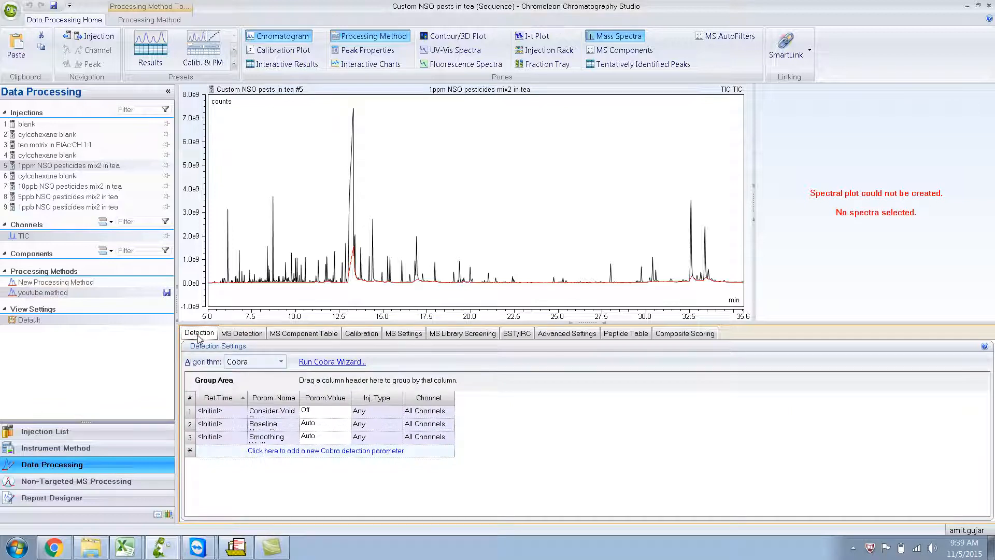
pyautogui.click(241, 336)
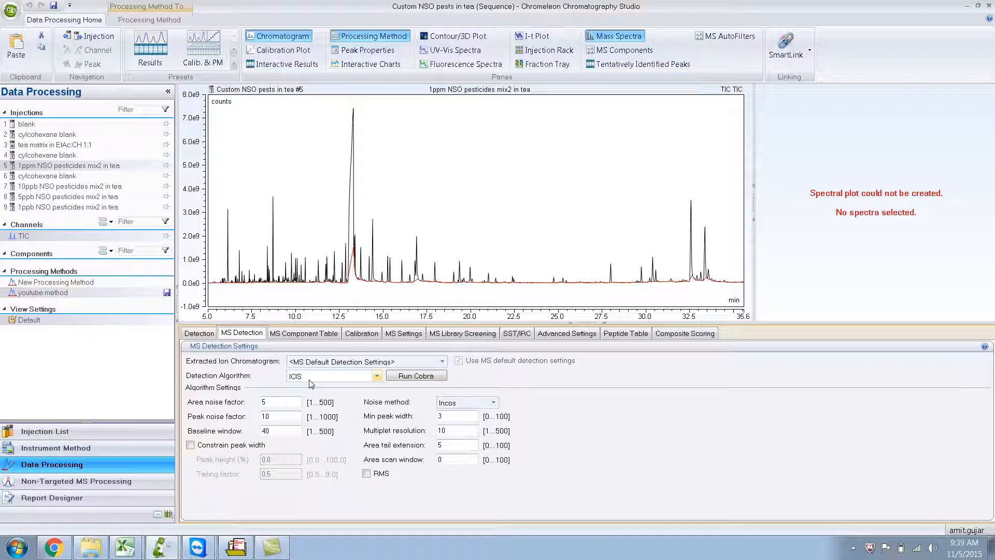
# - Try the Cobra and Genesis algorithms for MS peak detection and return the detection algorithm to ICIS
pyautogui.click(377, 380)
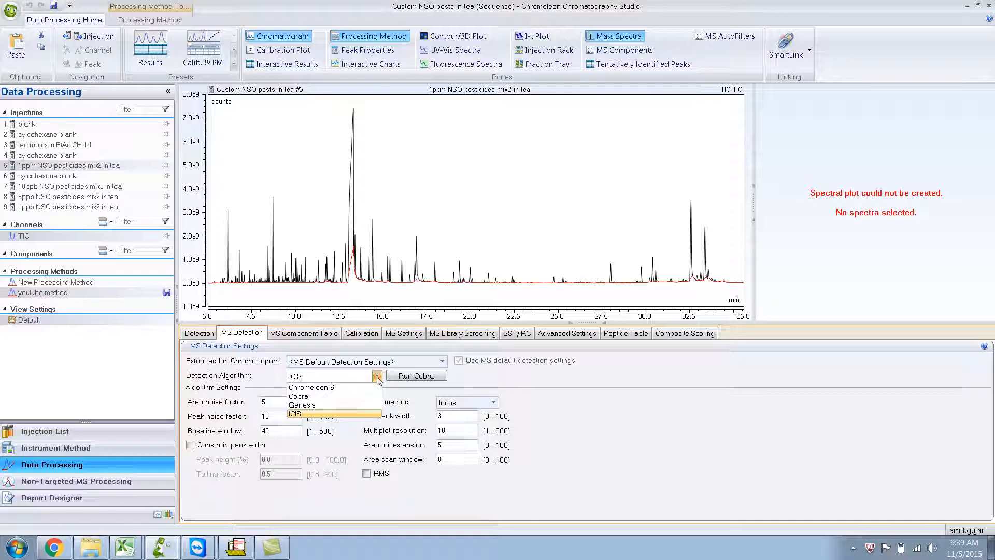
pyautogui.click(318, 396)
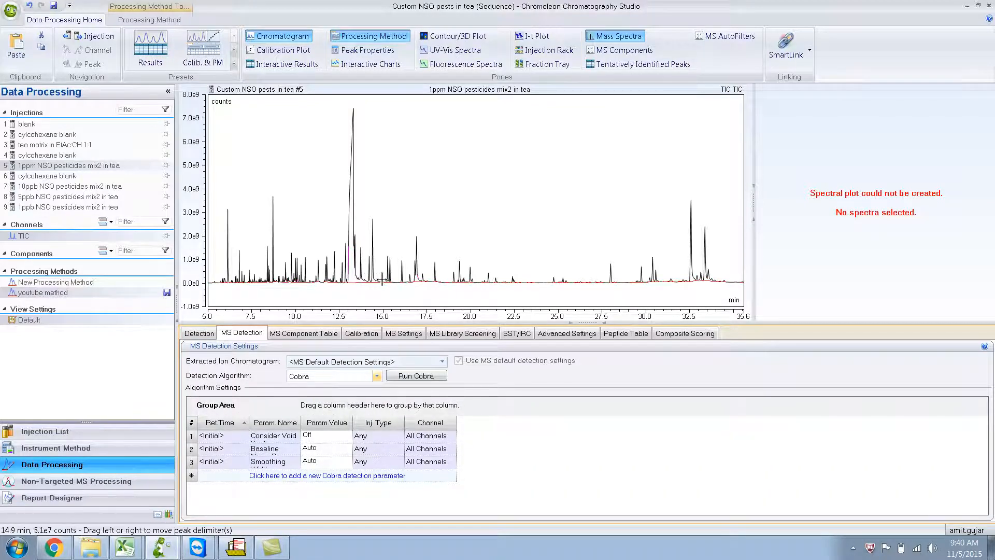
pyautogui.click(377, 376)
pyautogui.click(312, 406)
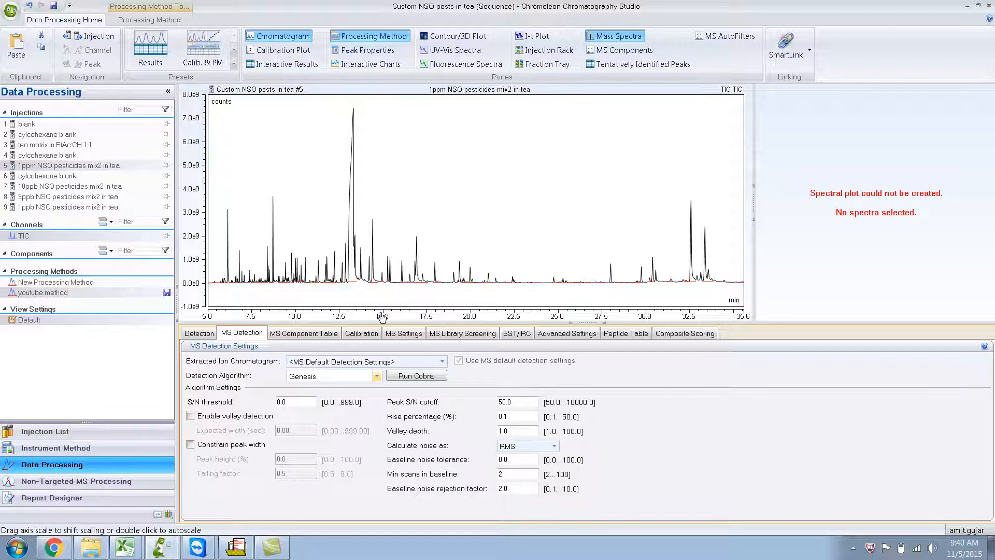
pyautogui.click(377, 377)
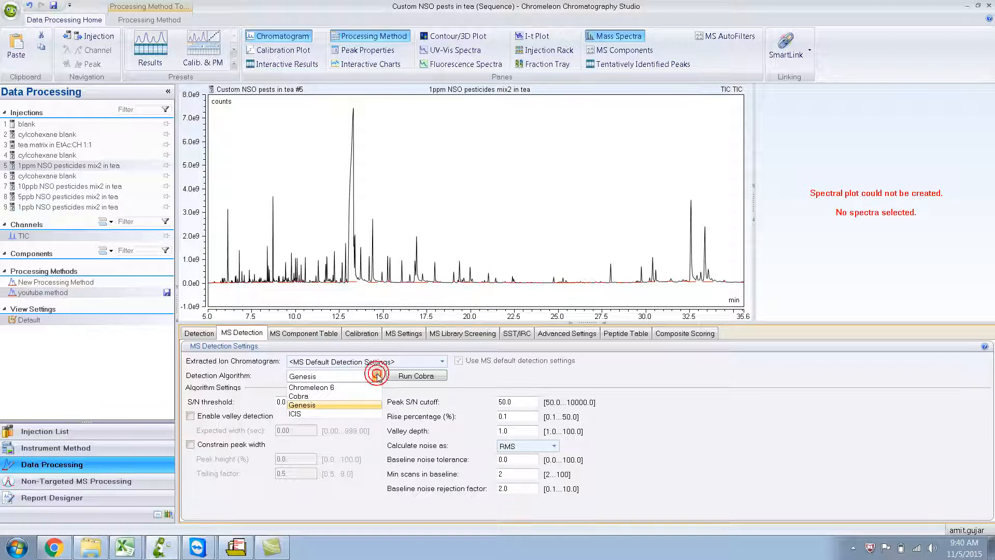
pyautogui.click(297, 414)
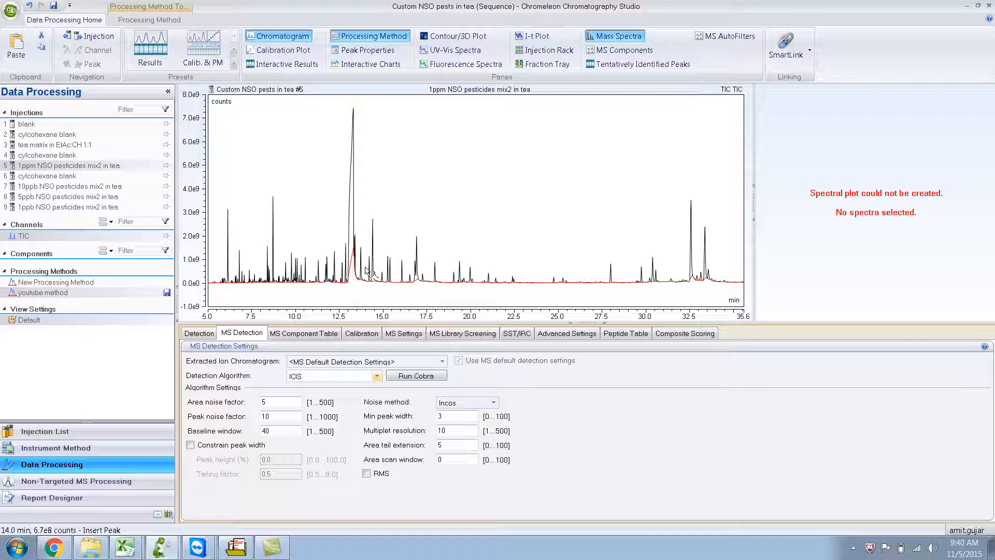
# - Show the peak delimiters to inspect the integration between about 11.7 and 15.4 min, and restore the full chromatogram without delimiters
pyautogui.click(271, 143)
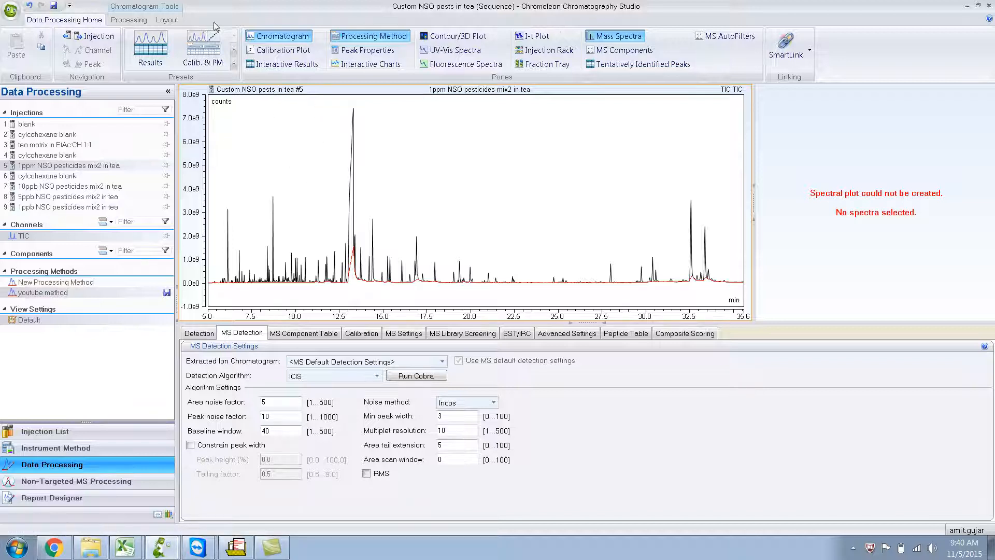
pyautogui.click(176, 23)
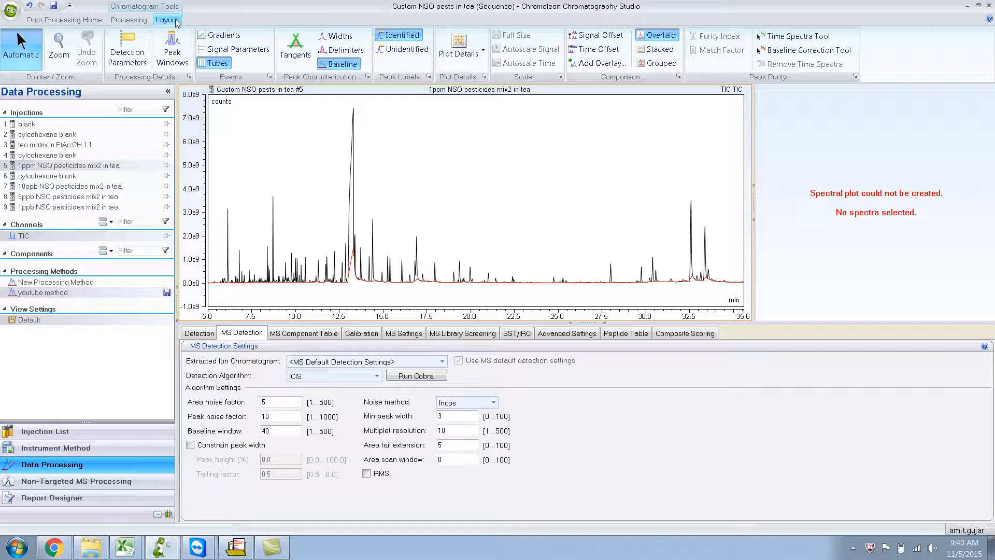
pyautogui.click(342, 50)
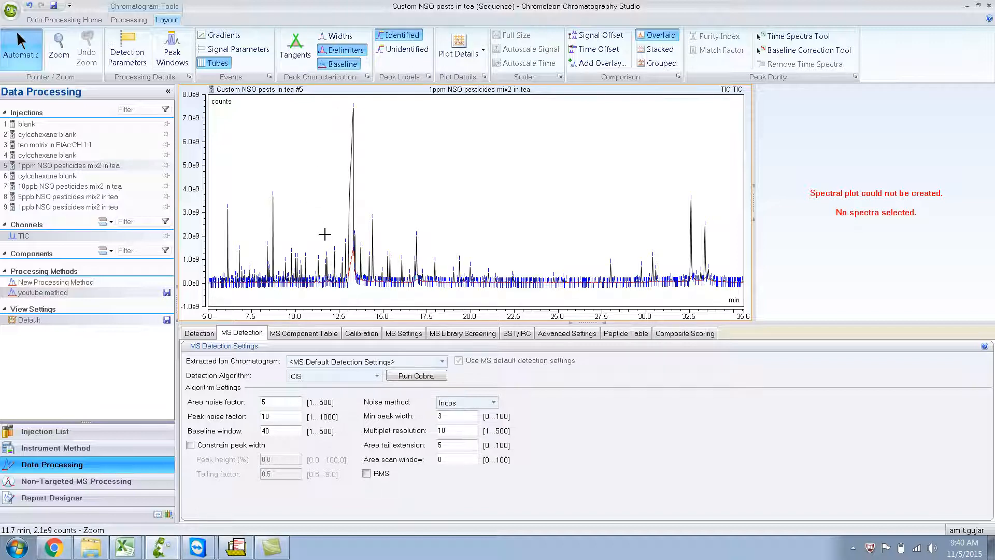
pyautogui.moveTo(325, 234); pyautogui.dragTo(389, 289)
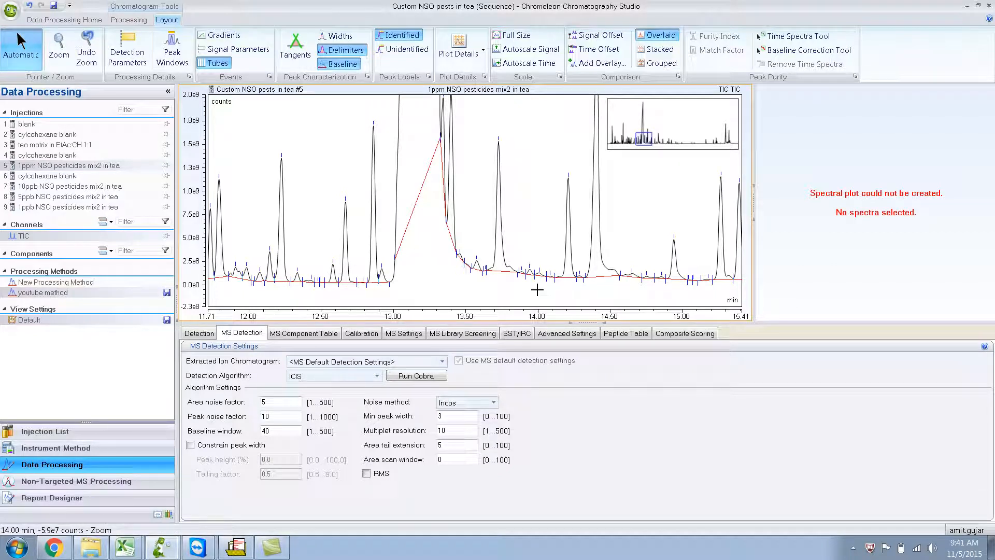
pyautogui.doubleClick(663, 112)
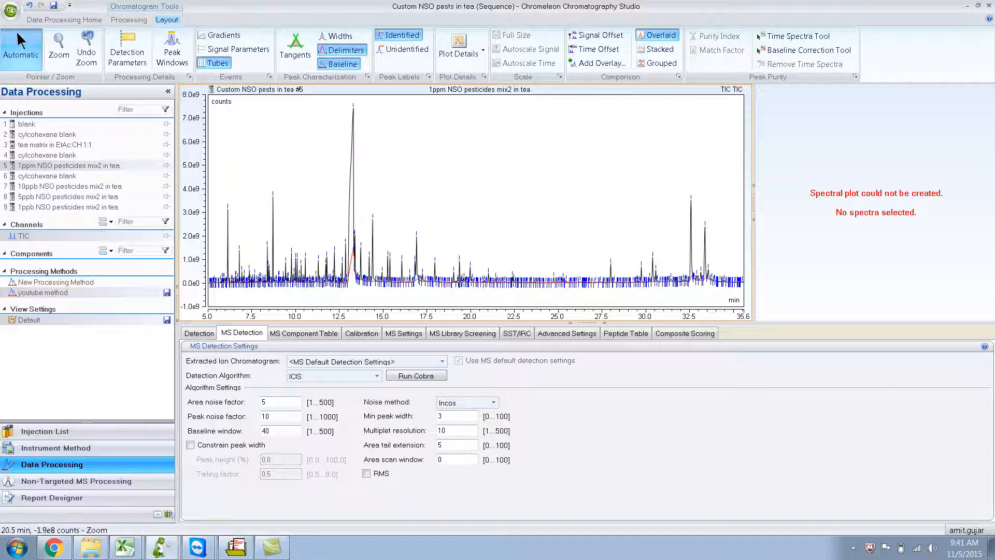
pyautogui.click(351, 55)
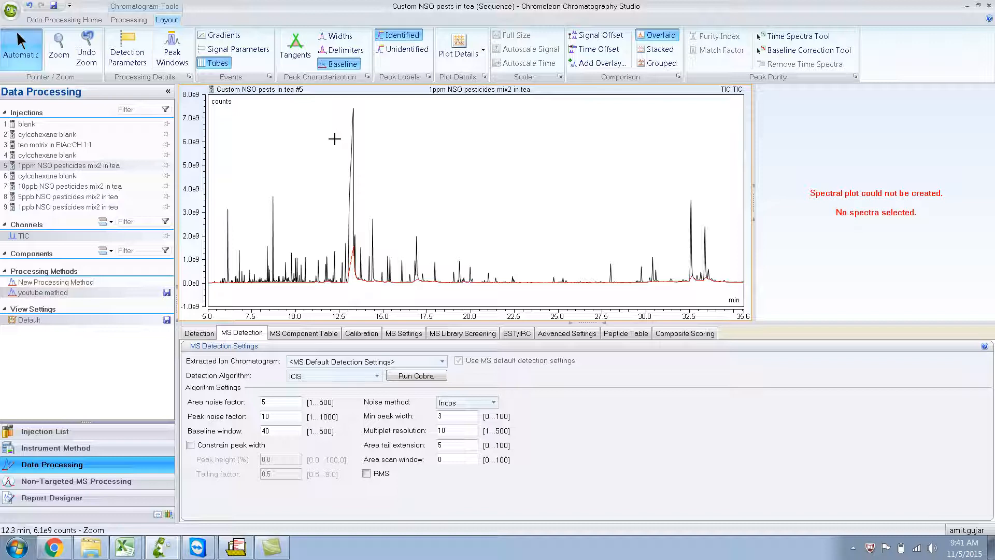
# - Search the MS library for the spectrum of the tallest peak near 13.3 min, review the hits and close the search
pyautogui.click(352, 178)
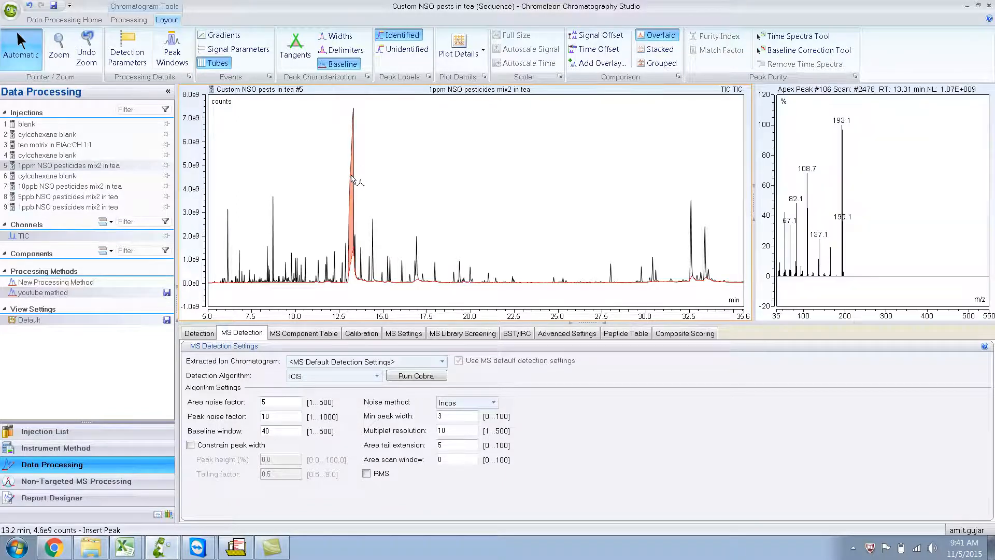
pyautogui.rightClick(887, 179)
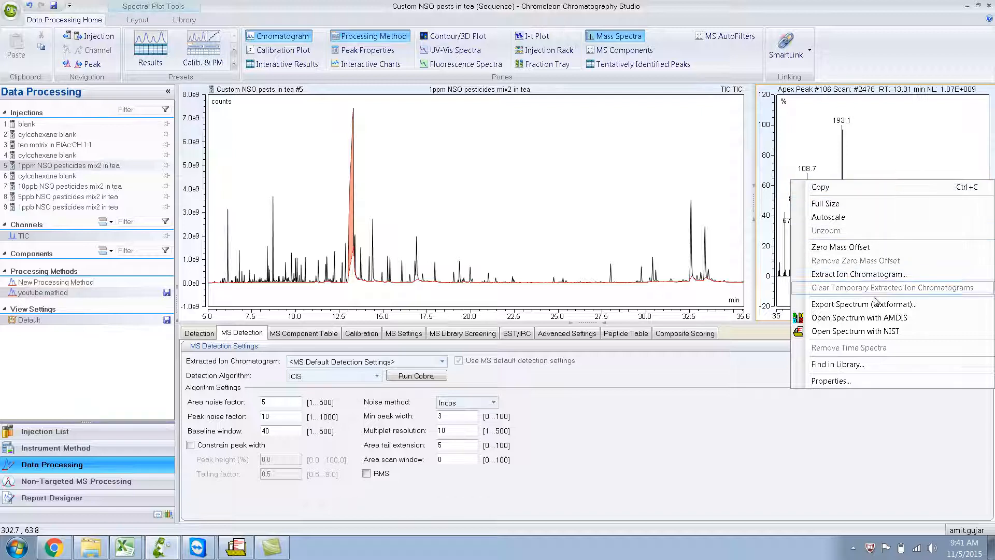
pyautogui.click(880, 369)
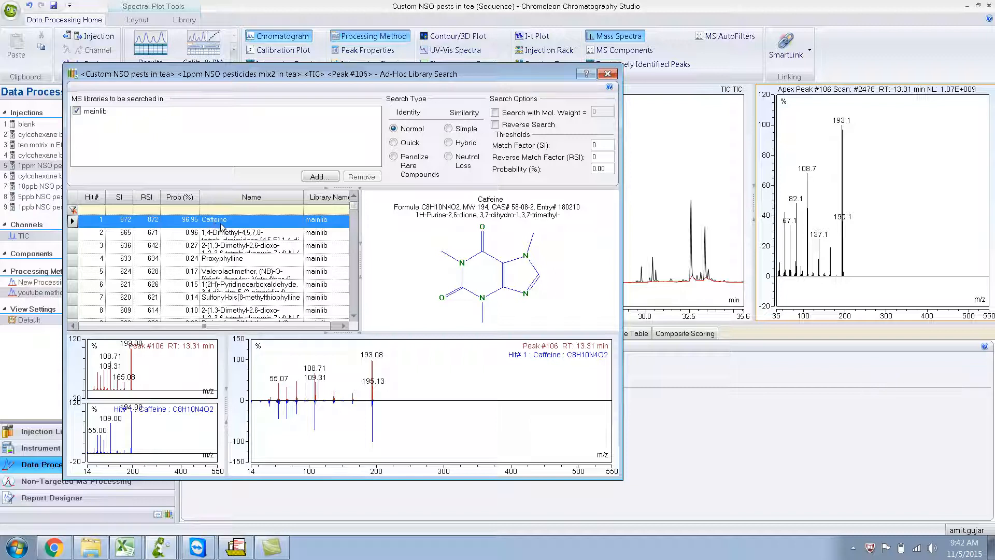
pyautogui.click(608, 74)
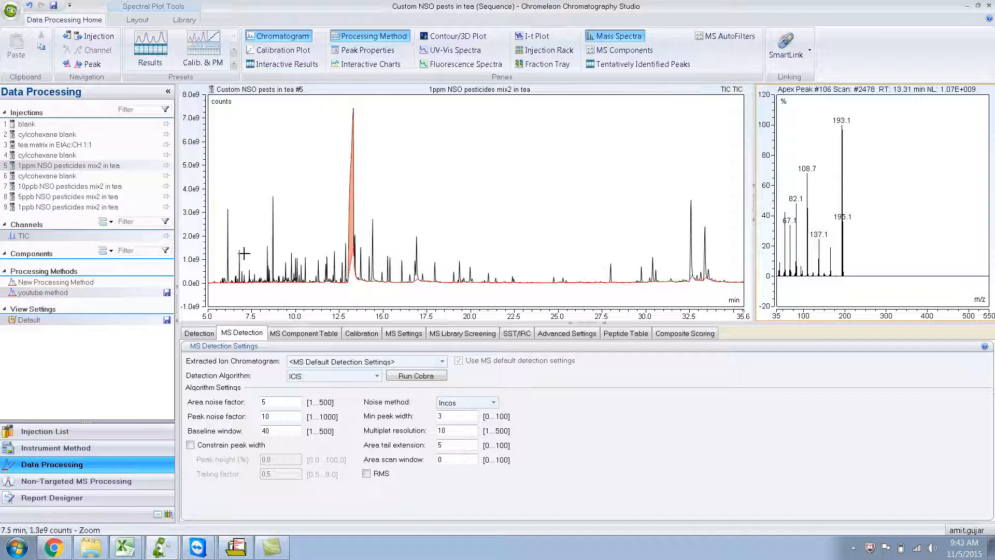
# - Compare the tea matrix in EtAc:CH 1:1 with the 1ppm NSO pesticides mix2 in tea and overlay their chromatograms
pyautogui.click(81, 148)
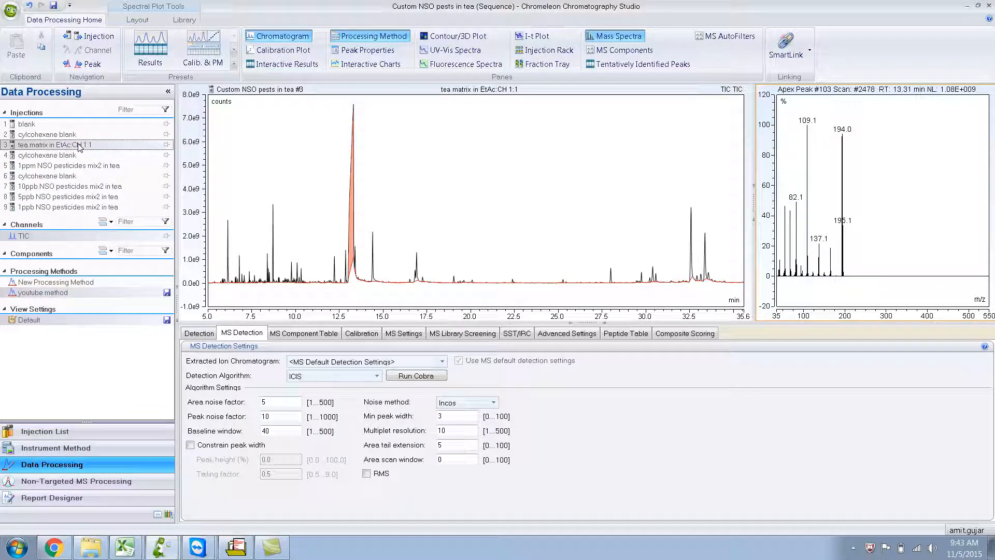
pyautogui.click(77, 166)
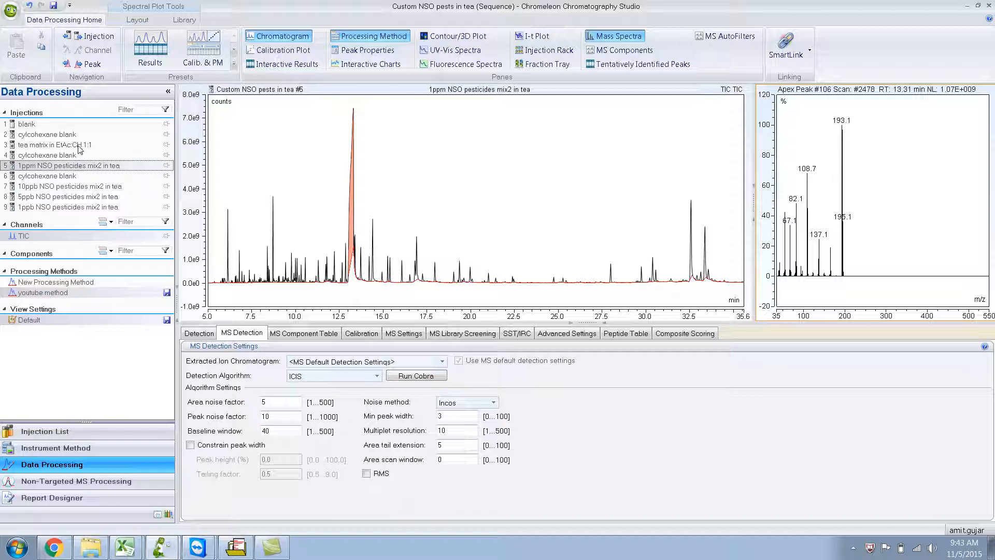
pyautogui.click(81, 148)
pyautogui.click(78, 166)
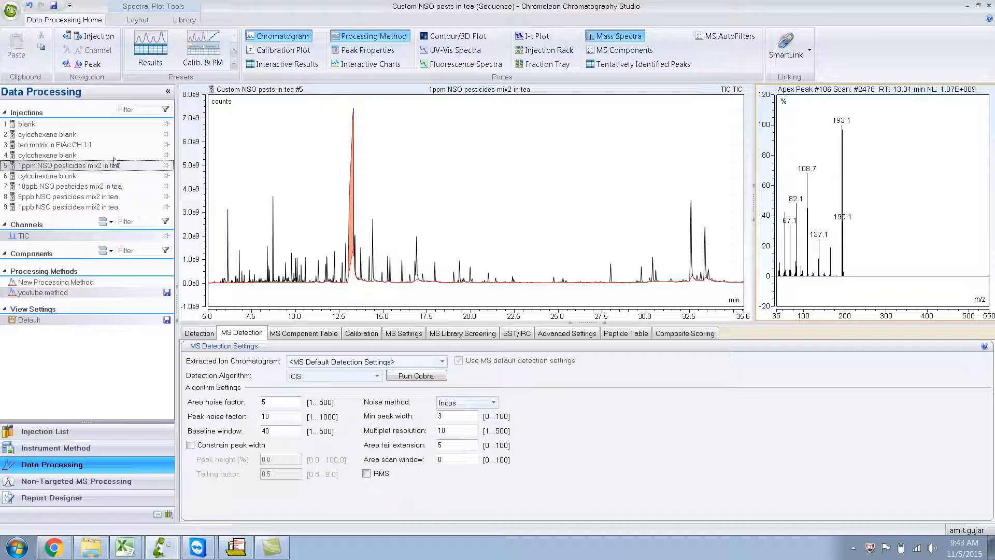
pyautogui.click(166, 146)
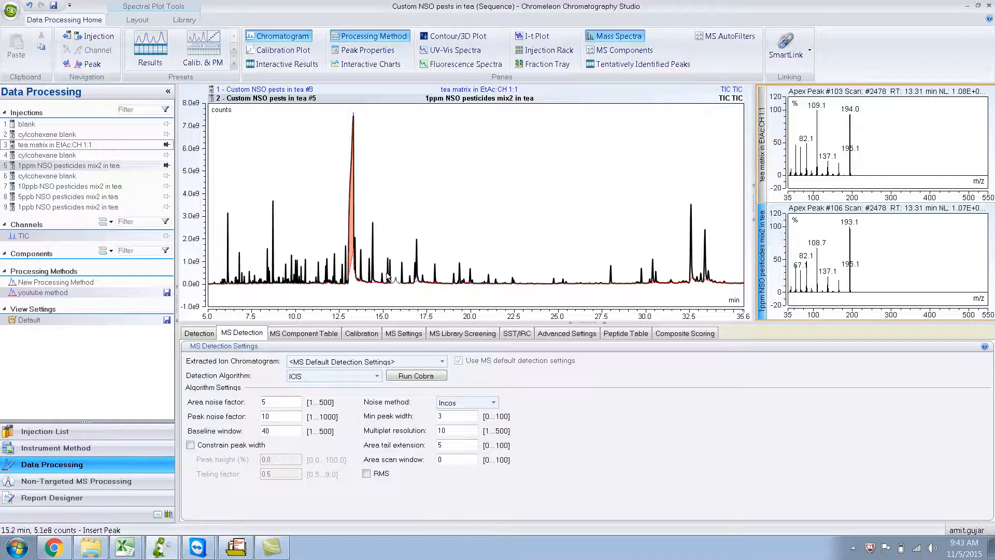
pyautogui.click(266, 116)
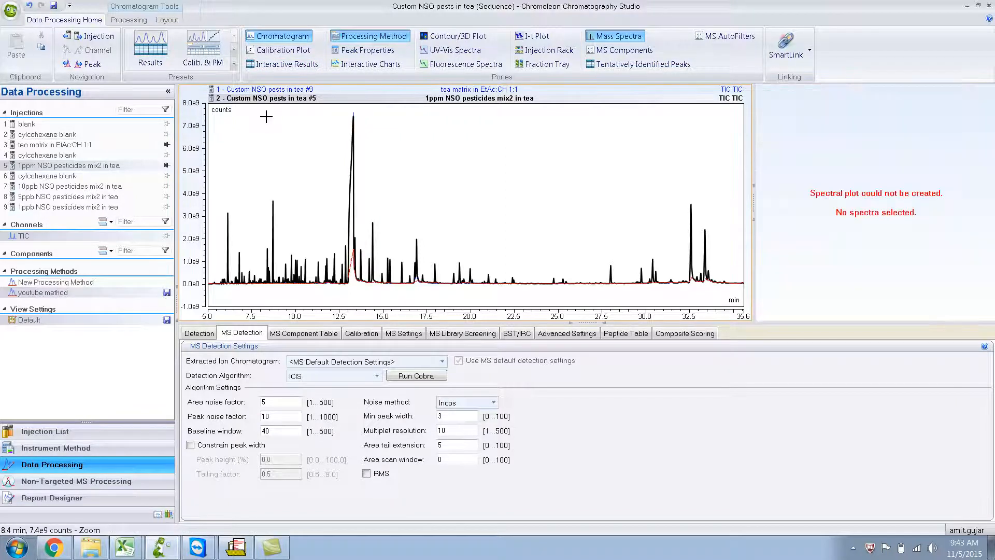
# - View the tea matrix and 1ppm NSO pesticides mix2 chromatograms stacked, and return them to the overlaid arrangement
pyautogui.click(167, 20)
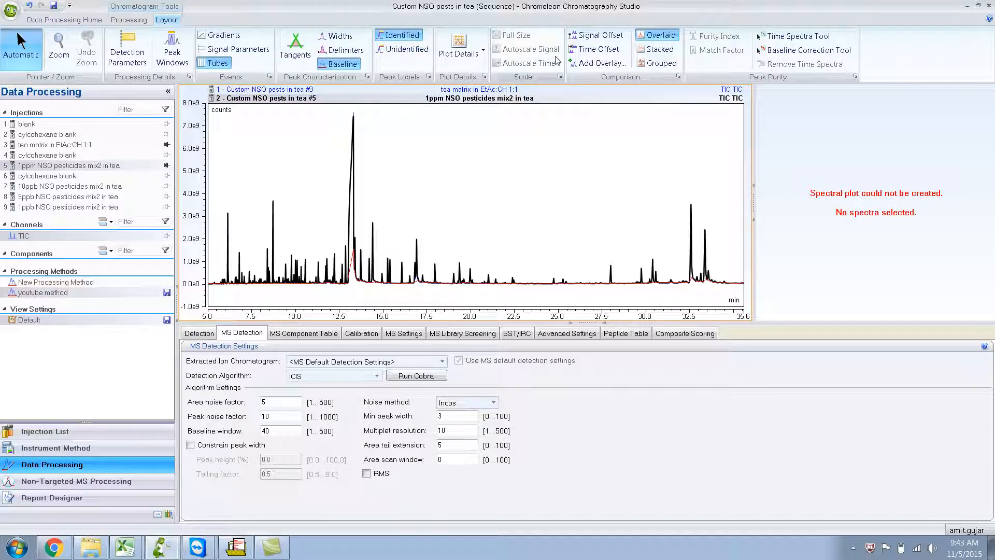
pyautogui.click(668, 52)
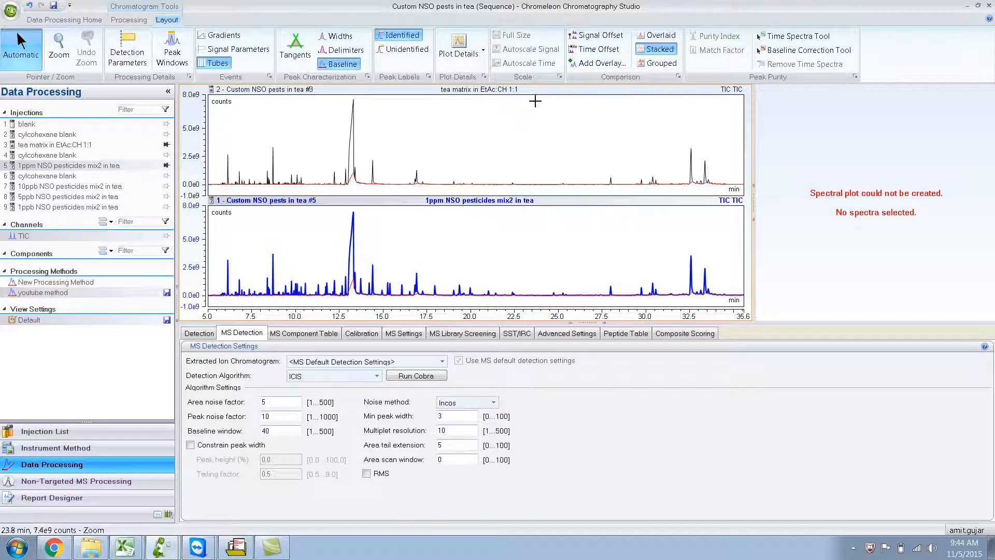
pyautogui.click(662, 36)
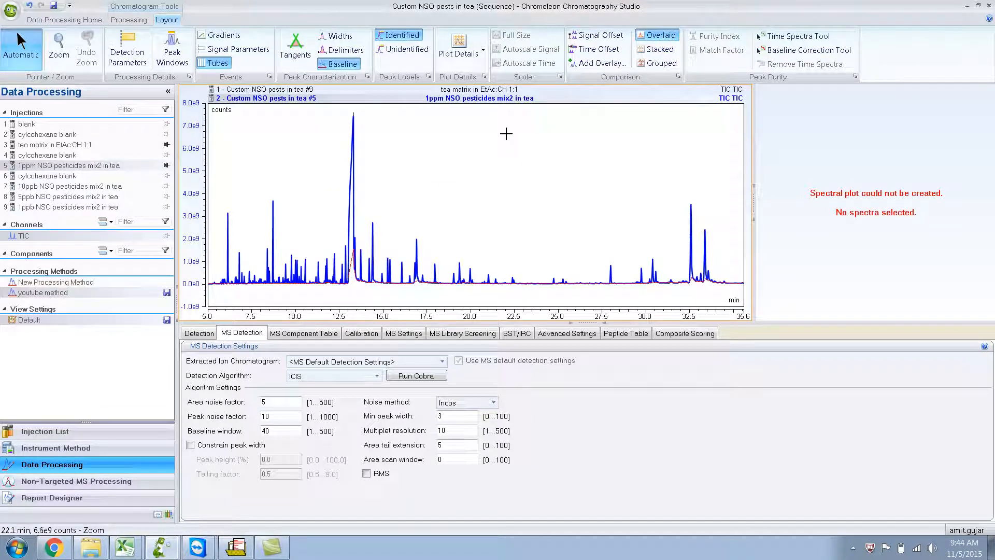
# - Try a time offset on the overlaid chromatograms and replace it with a signal offset
pyautogui.click(585, 50)
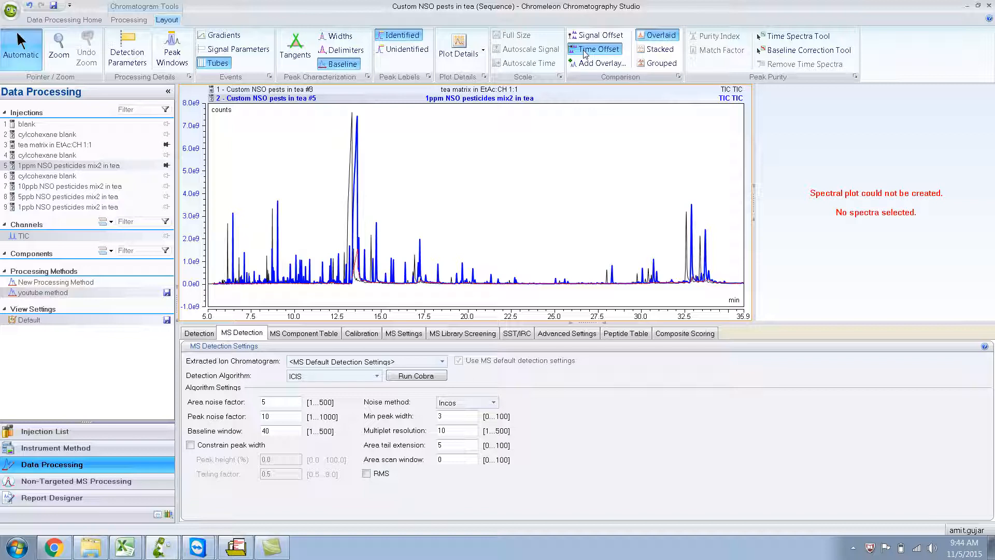
pyautogui.click(585, 51)
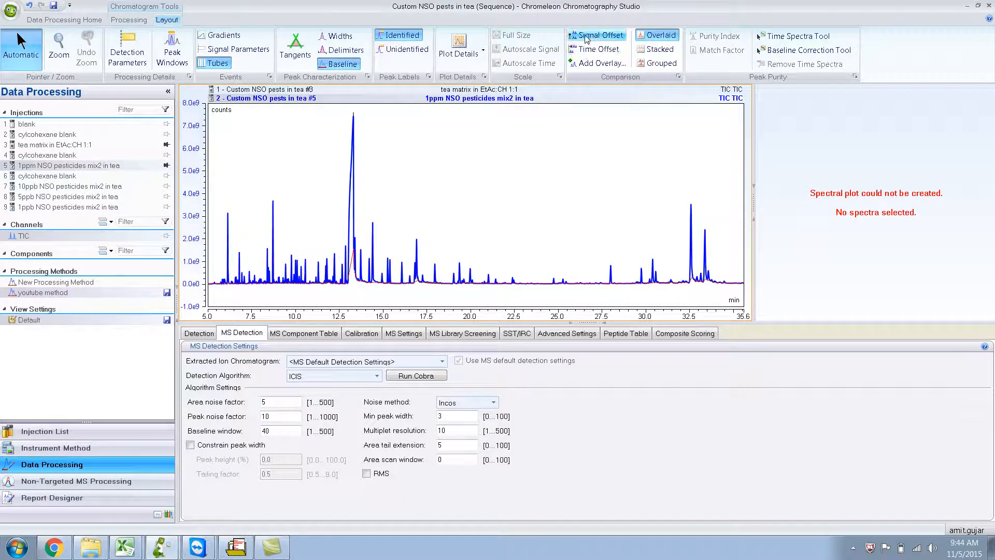
pyautogui.click(587, 37)
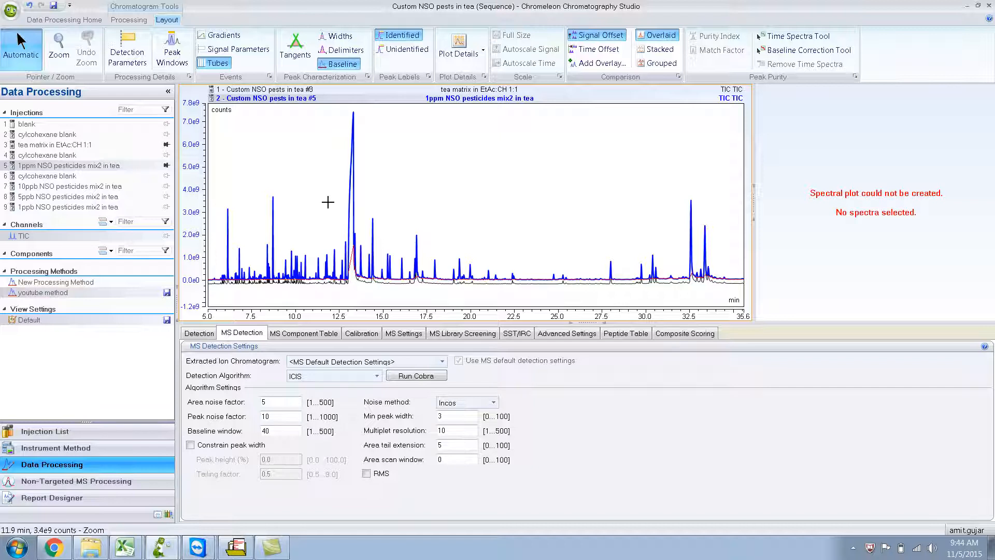
# - Search the MS library for the 1ppm pesticide spectrum of the peak at 13.73 min, review the hits and close the search
pyautogui.moveTo(327, 200); pyautogui.dragTo(451, 297)
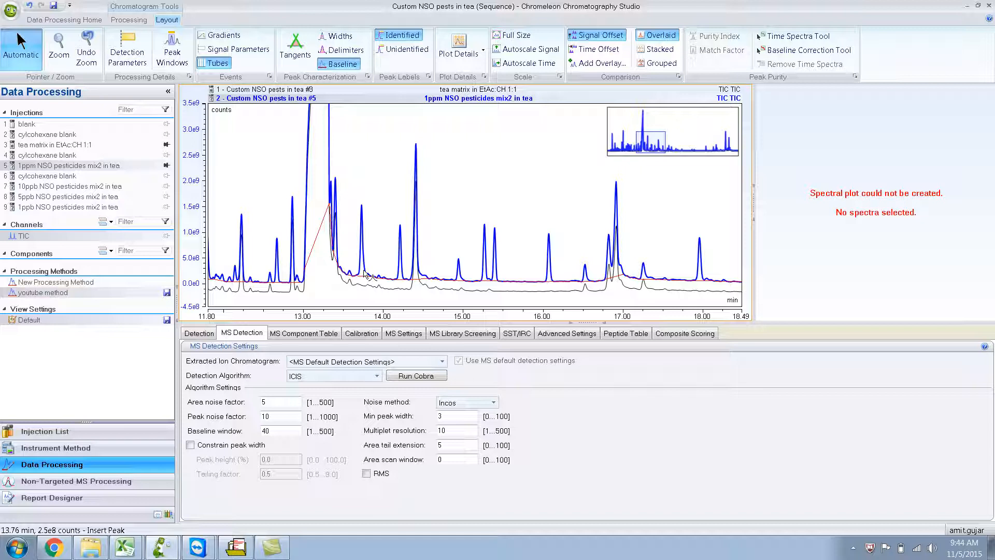
pyautogui.click(365, 273)
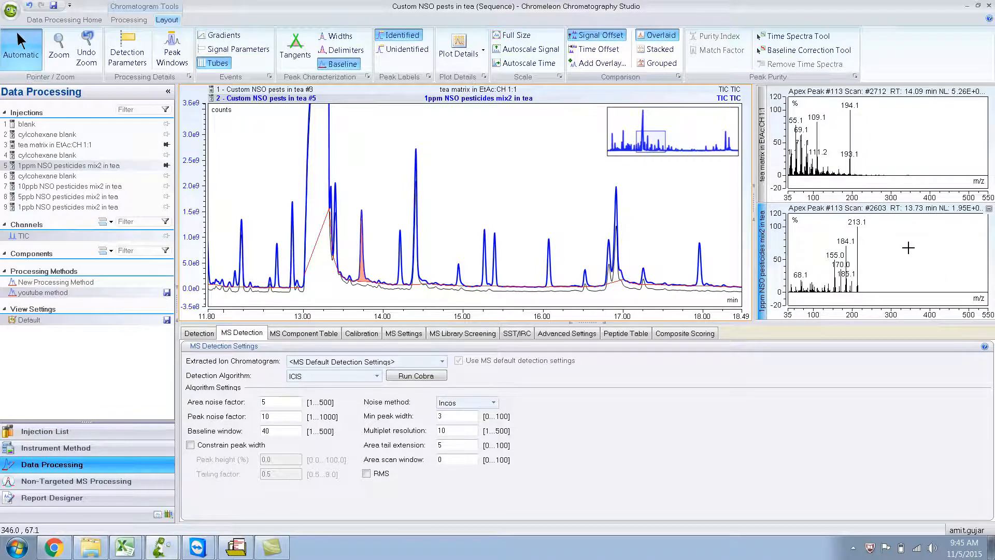
pyautogui.rightClick(908, 248)
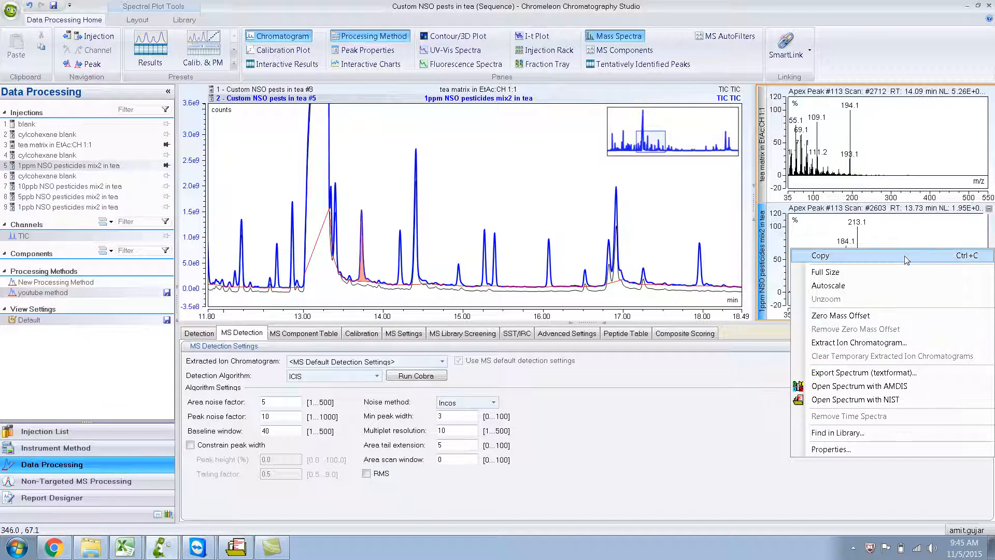
pyautogui.click(863, 433)
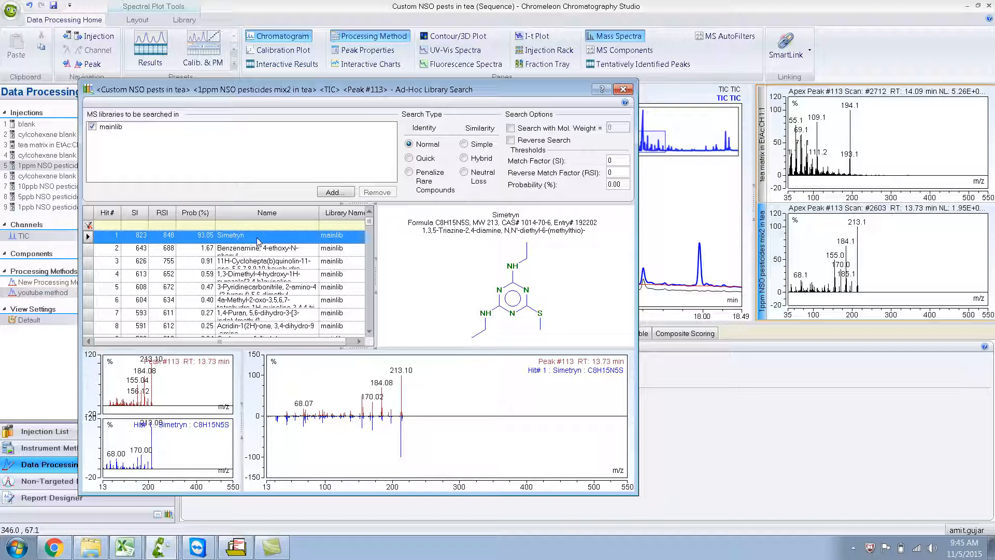
pyautogui.click(623, 90)
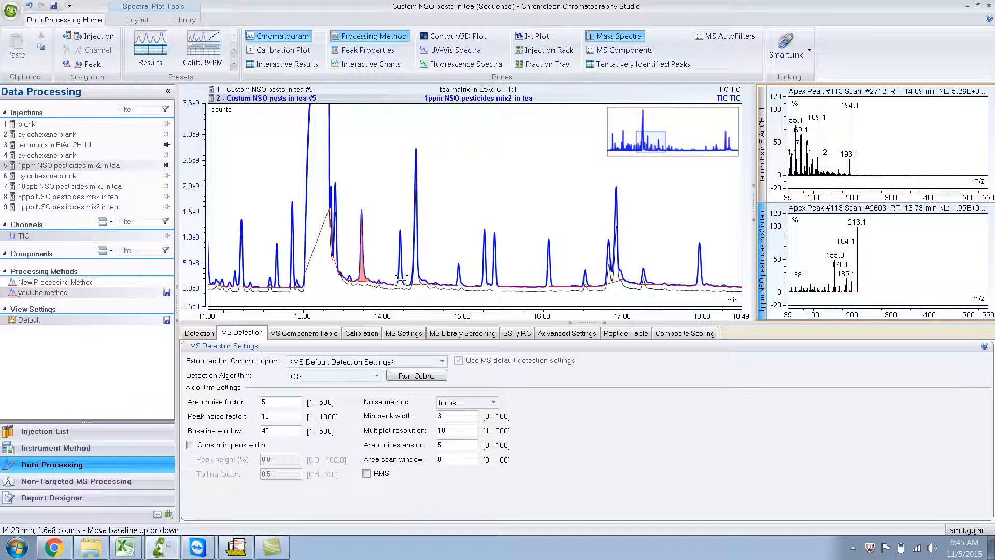
# - Search the MS library for the 1ppm pesticide spectrum of the peak at 14.21 min, review the hits and close the search
pyautogui.click(402, 281)
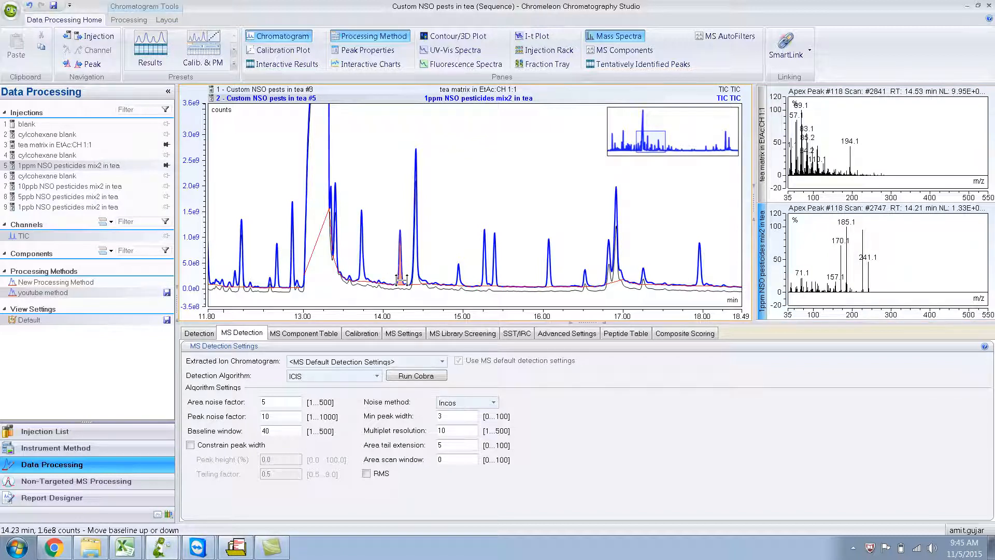
pyautogui.rightClick(905, 272)
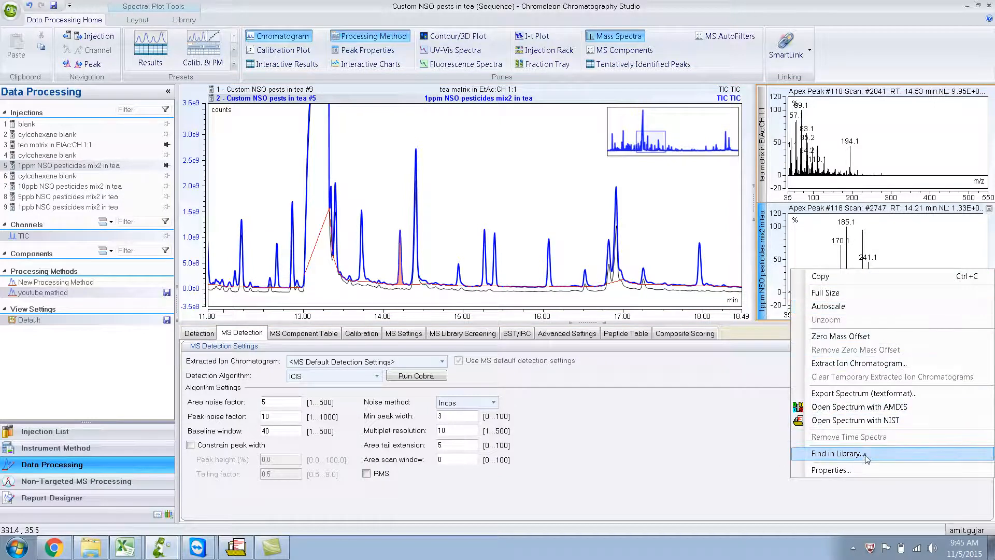
pyautogui.click(838, 453)
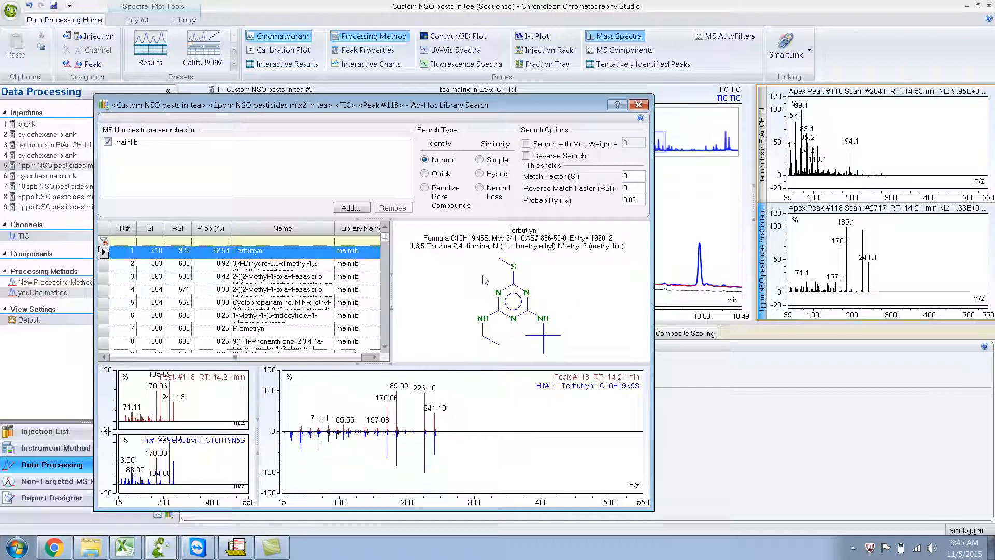
pyautogui.click(637, 107)
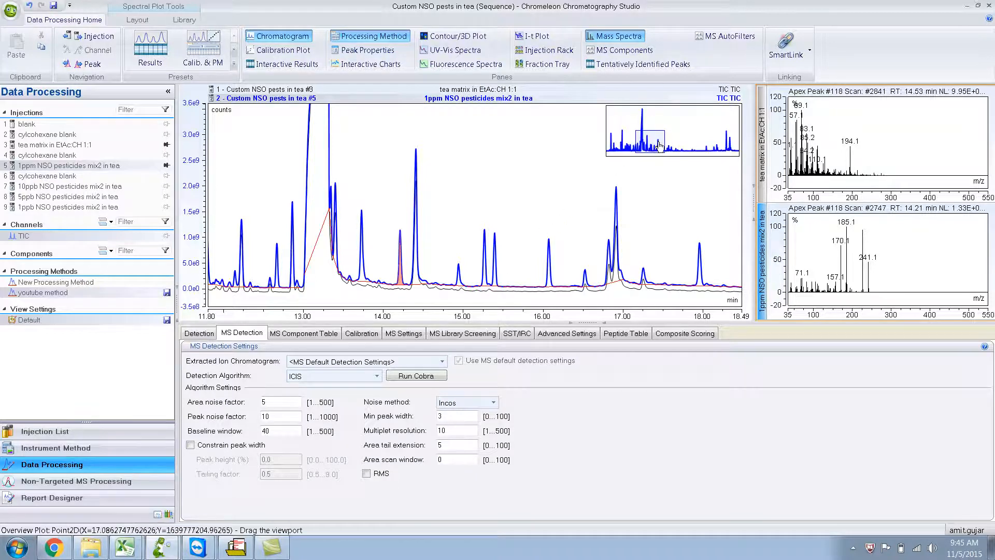
# - Restore the full chromatogram and remove the tea matrix from the comparison, leaving only 1ppm NSO pesticides mix2 in tea
pyautogui.doubleClick(662, 115)
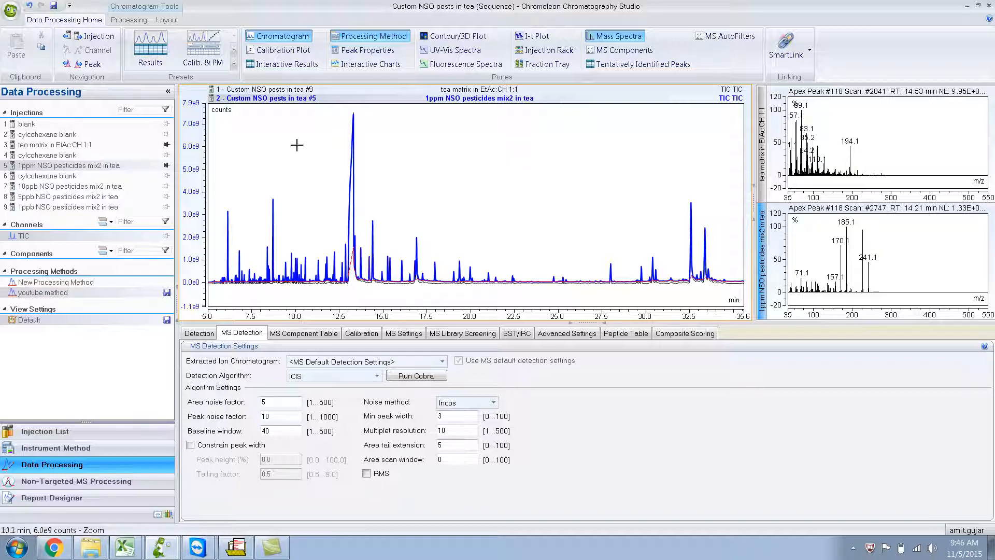
pyautogui.click(166, 146)
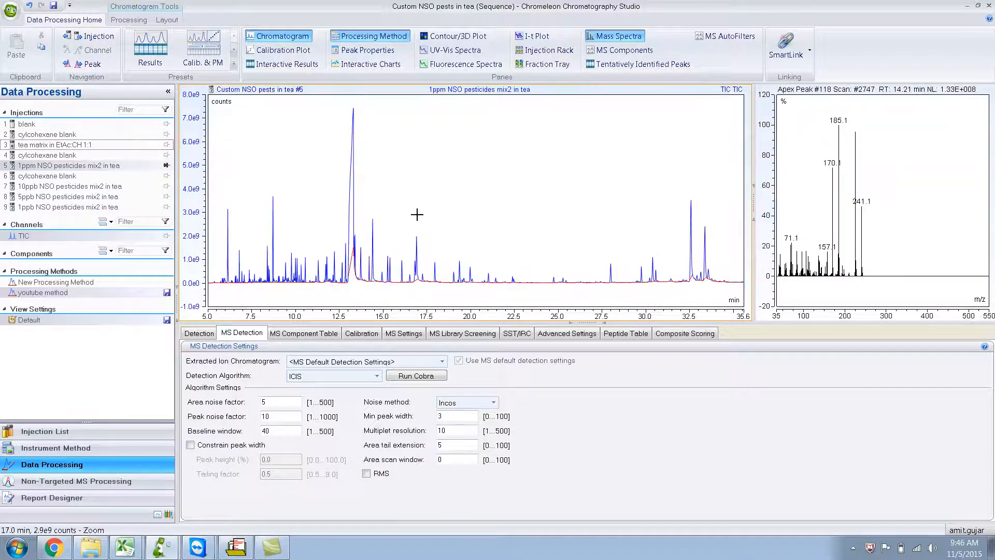
pyautogui.click(166, 166)
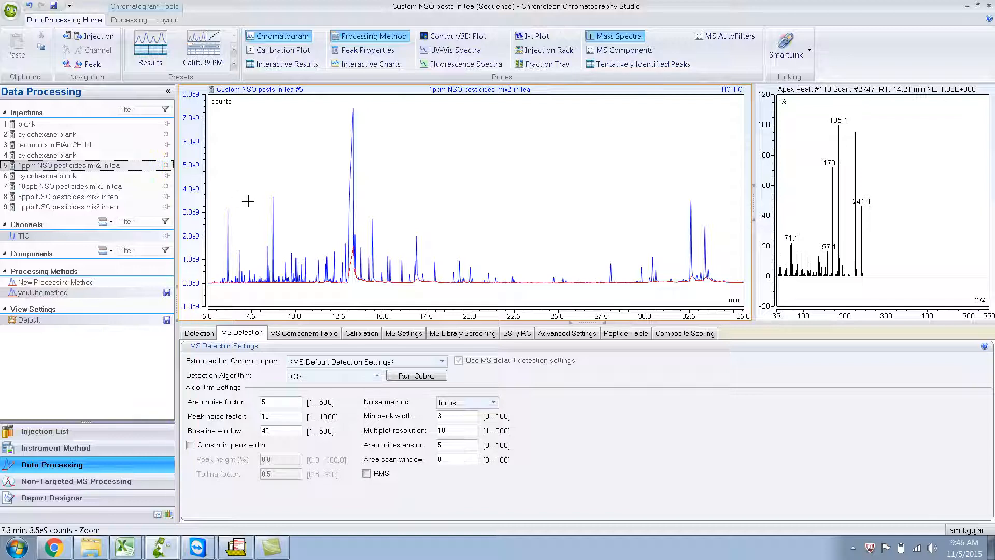
# - Show the interactive results below the processing method, enlarge their area and display the Library Search results table
pyautogui.click(303, 64)
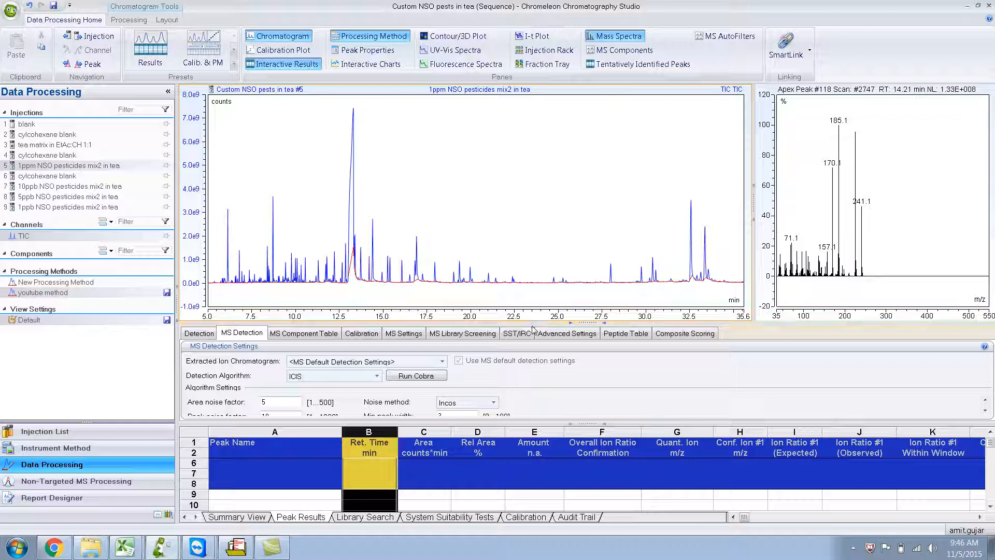
pyautogui.moveTo(532, 322); pyautogui.dragTo(531, 297)
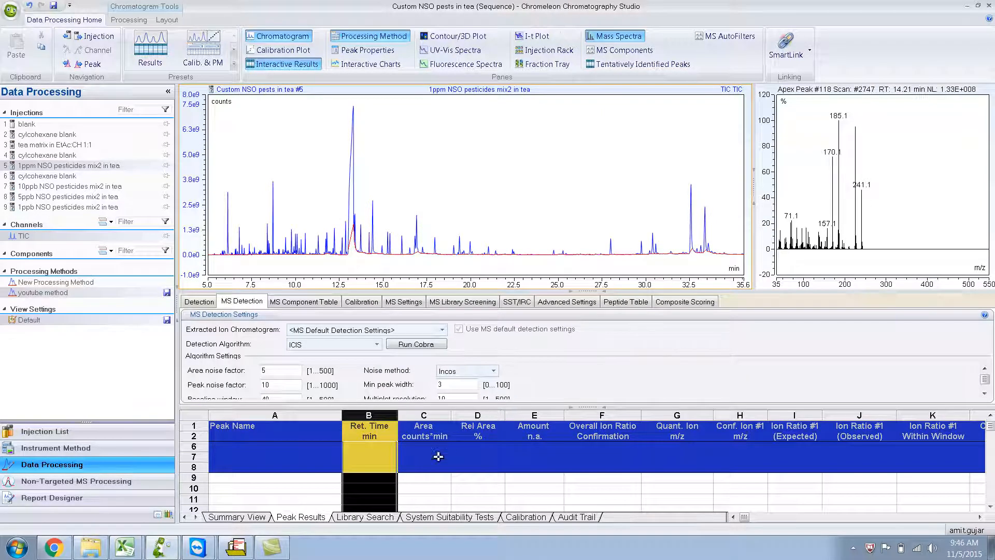
pyautogui.click(365, 517)
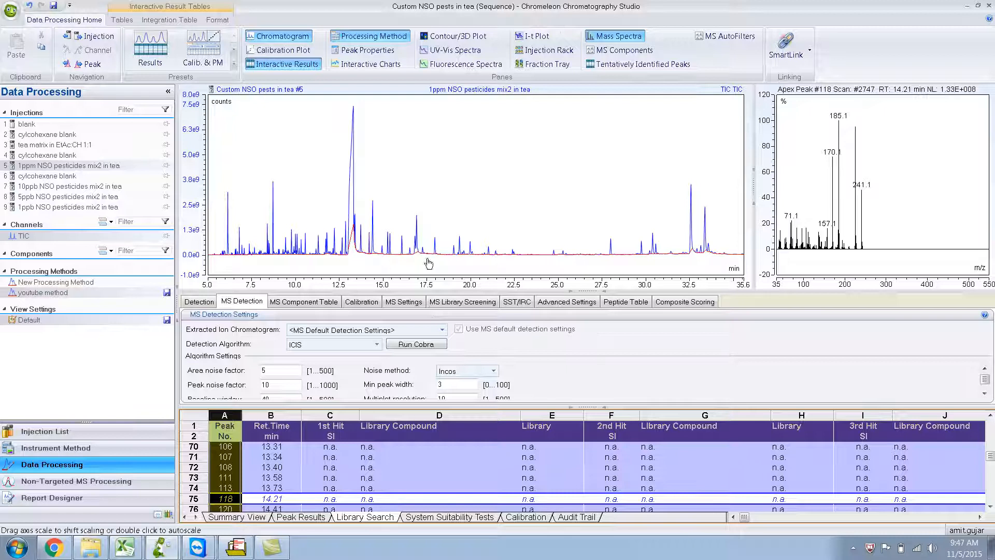
pyautogui.click(518, 353)
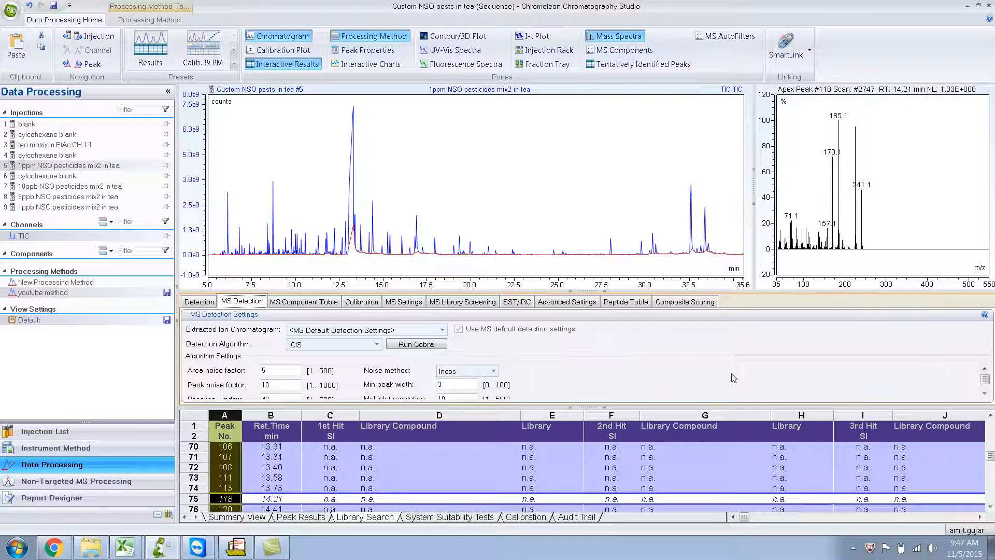
pyautogui.click(618, 182)
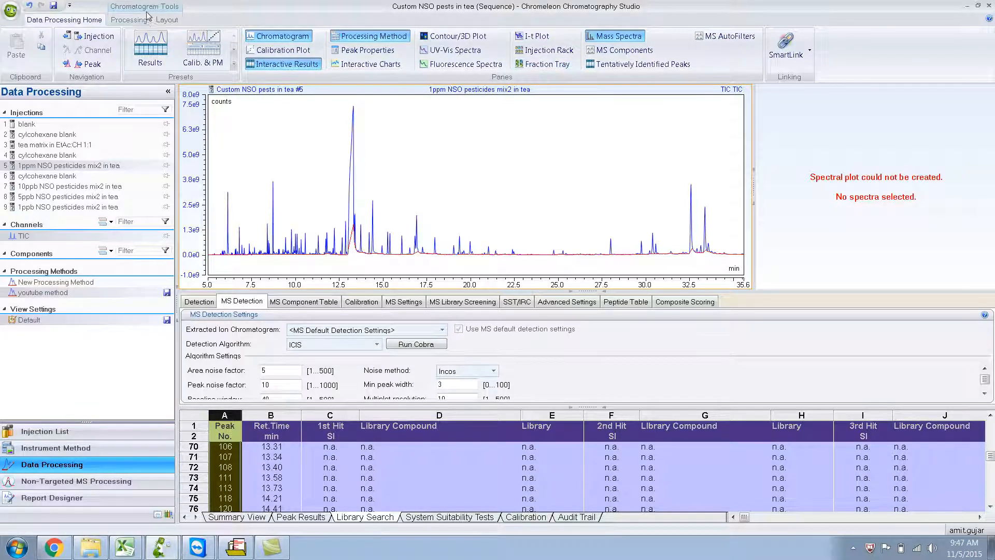
pyautogui.click(130, 20)
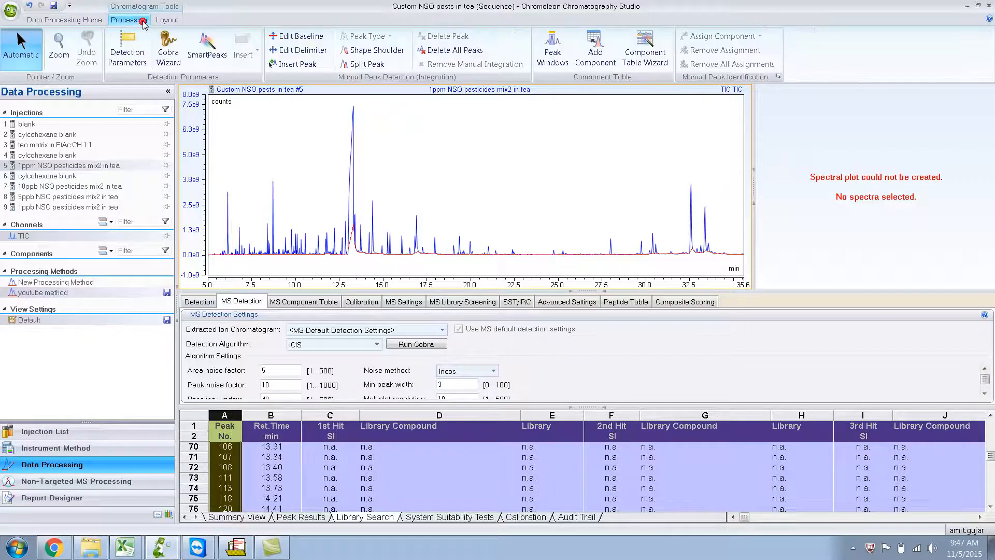
pyautogui.click(173, 23)
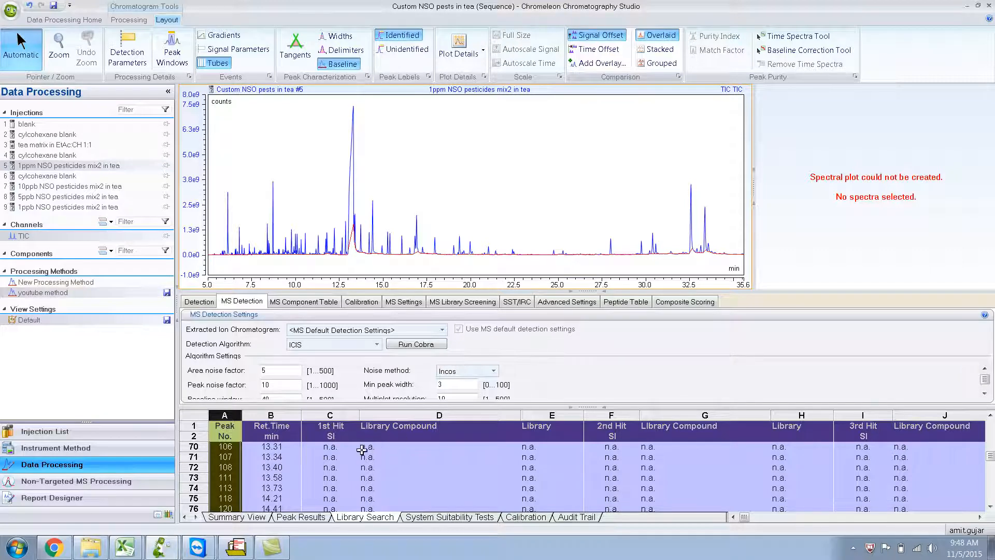
# - Start adding a library to the MS library screening settings and browse to Program Files (x86) on drive C
pyautogui.click(523, 343)
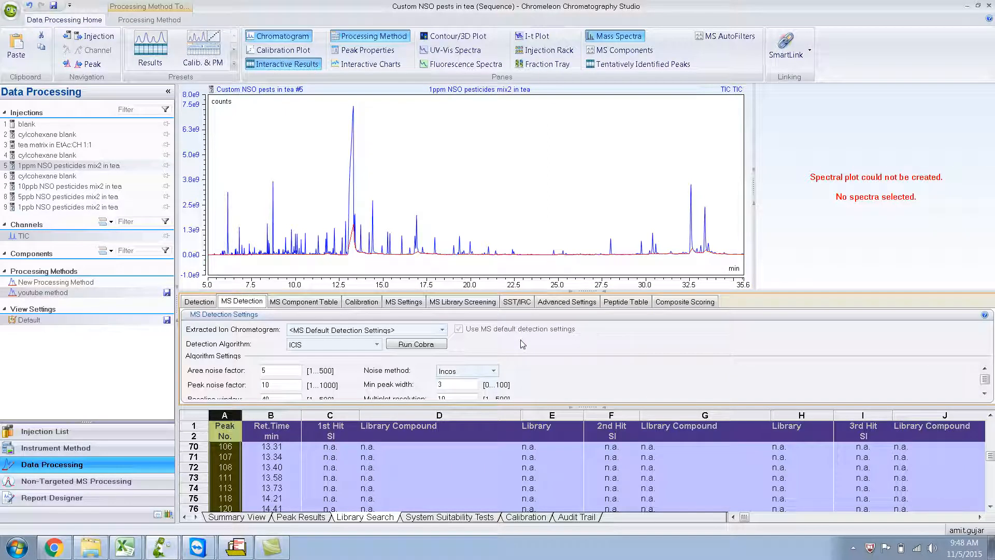
pyautogui.click(461, 303)
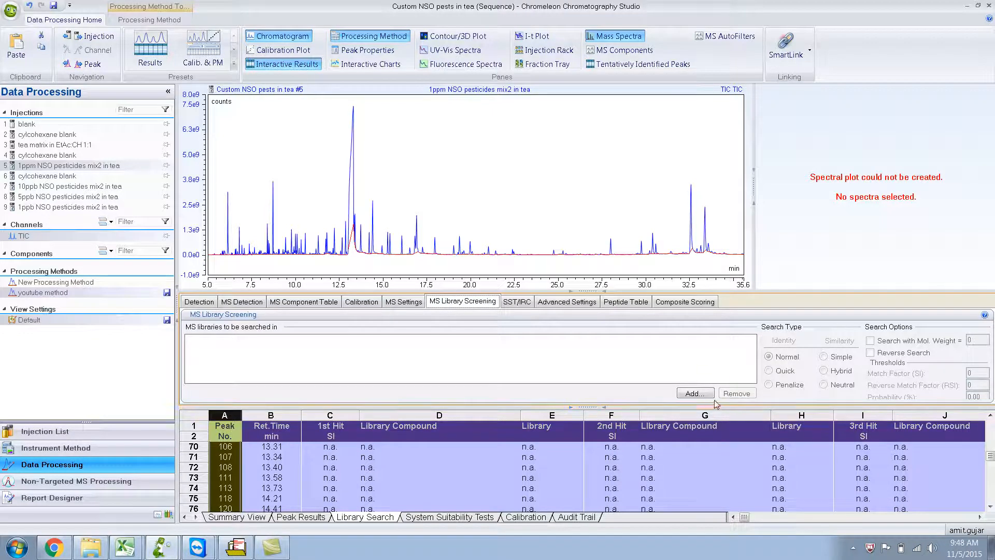
pyautogui.click(695, 394)
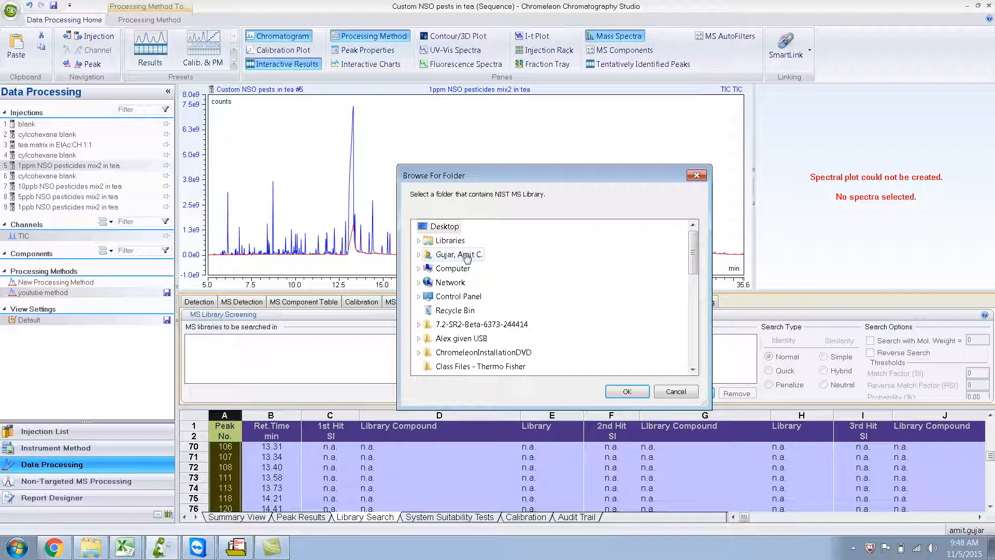
pyautogui.doubleClick(459, 274)
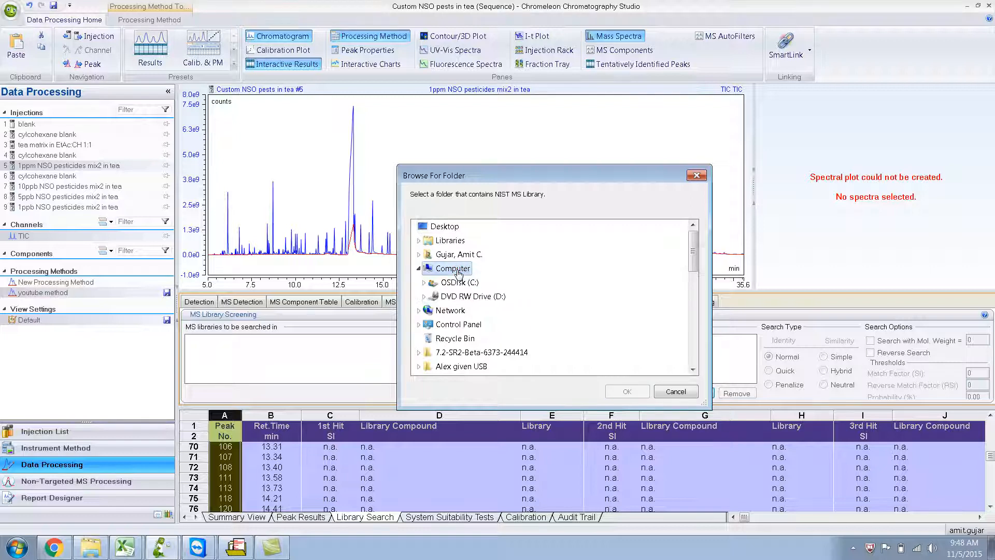
pyautogui.doubleClick(460, 283)
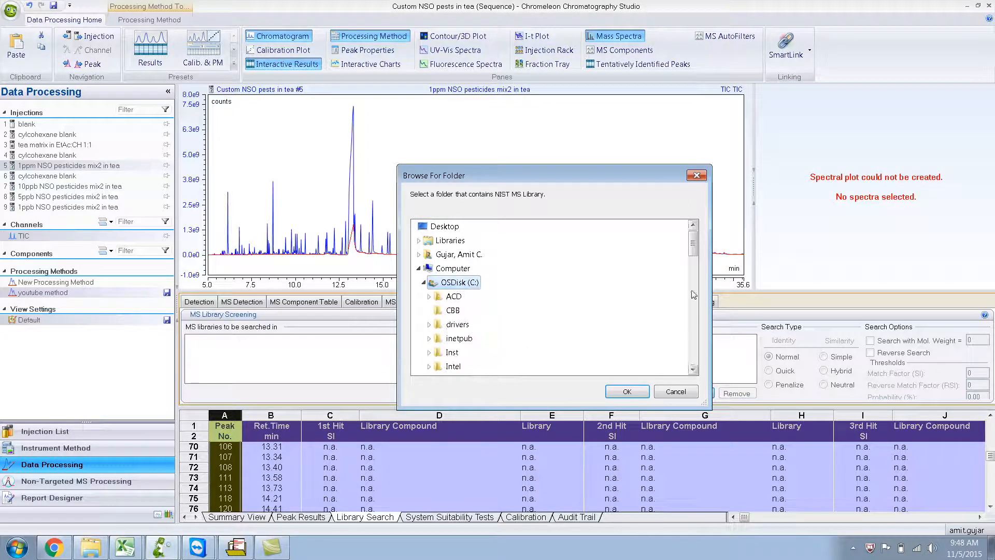
pyautogui.moveTo(696, 242); pyautogui.dragTo(696, 264)
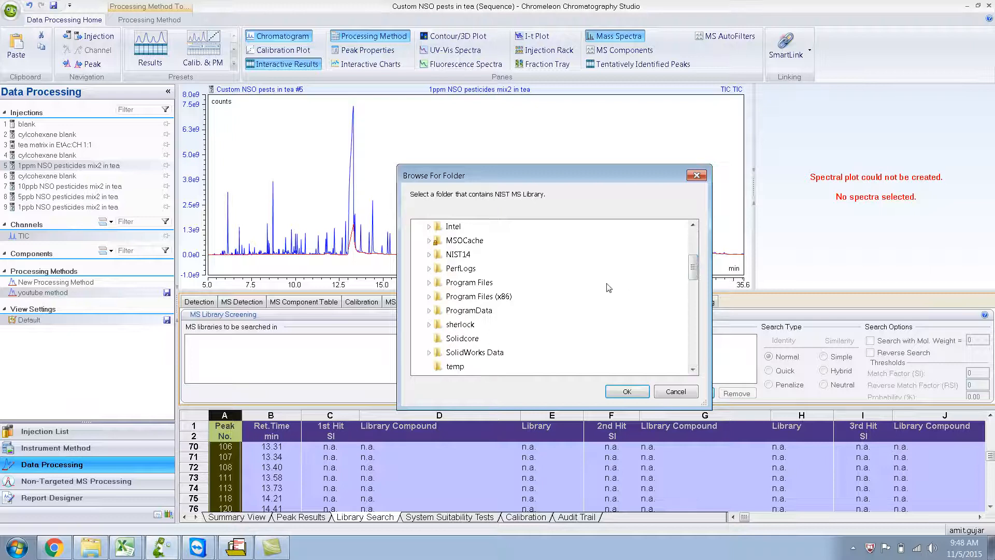
pyautogui.click(499, 297)
pyautogui.moveTo(696, 249); pyautogui.dragTo(700, 299)
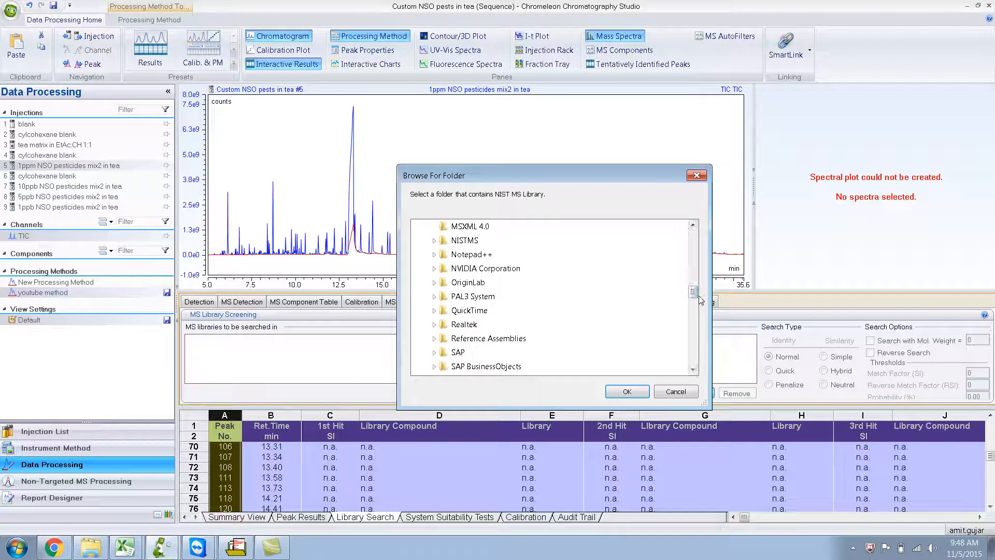
# - Add the mainlib library from the NISTMS\MSSEARCH folder to the MS libraries to be searched
pyautogui.click(474, 243)
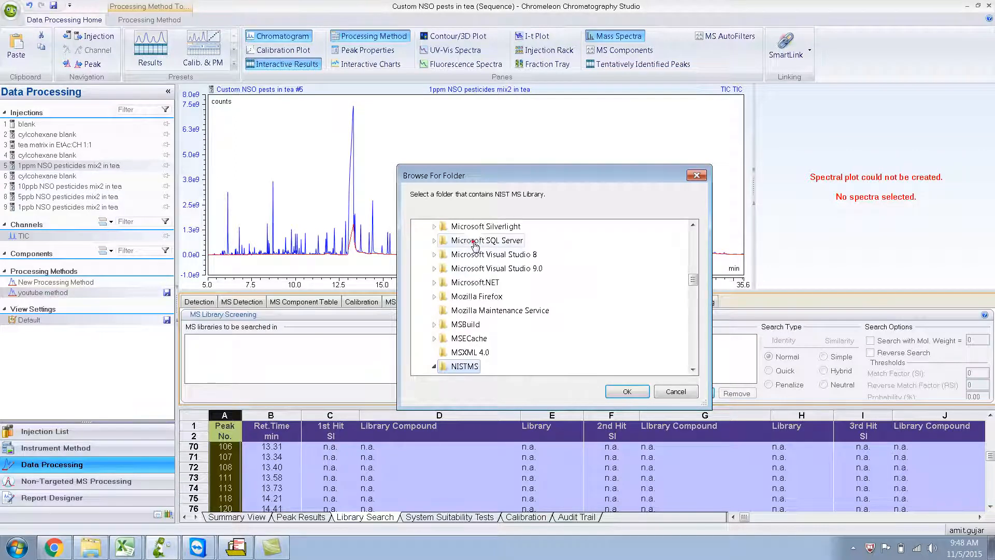
pyautogui.moveTo(693, 282); pyautogui.dragTo(693, 289)
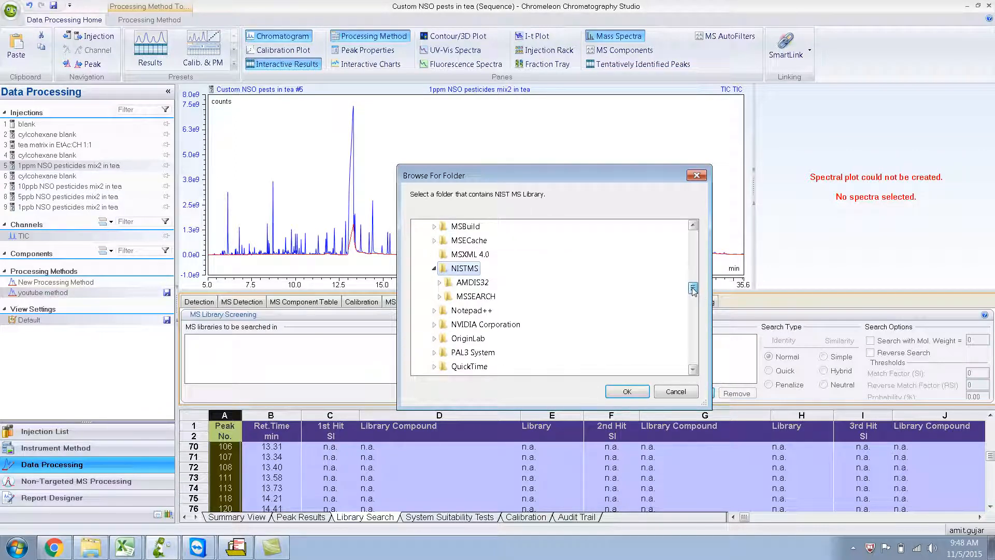
pyautogui.click(490, 296)
pyautogui.moveTo(692, 278); pyautogui.dragTo(690, 289)
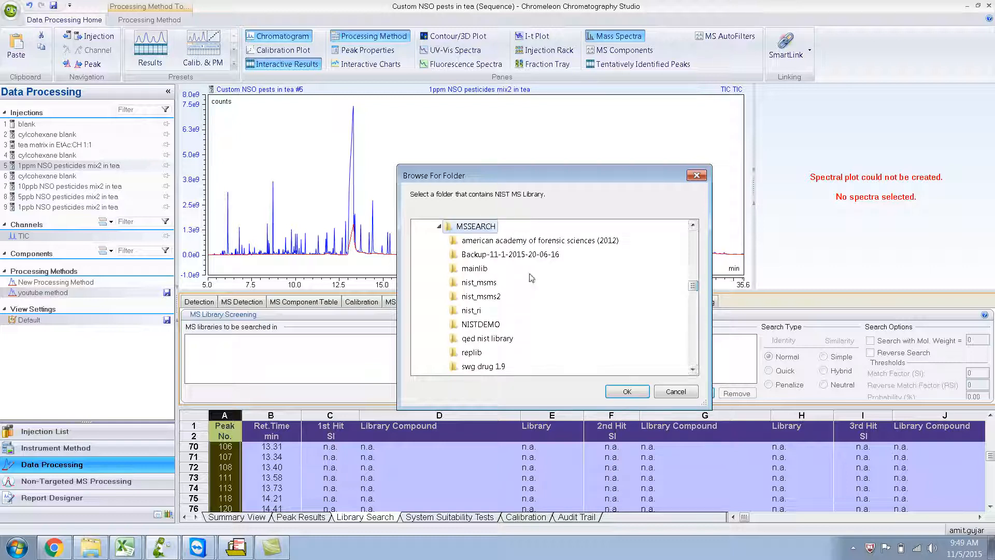
pyautogui.click(478, 270)
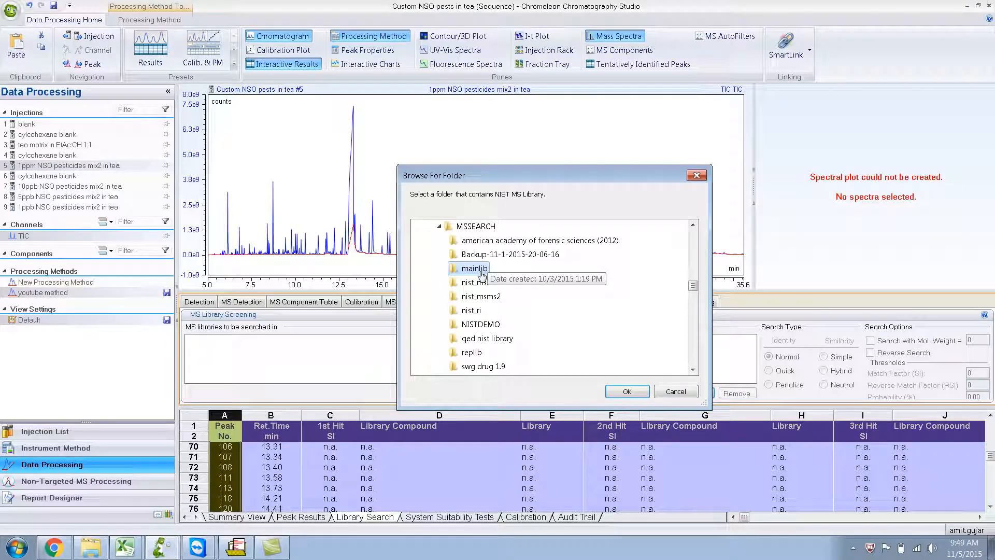
pyautogui.click(632, 394)
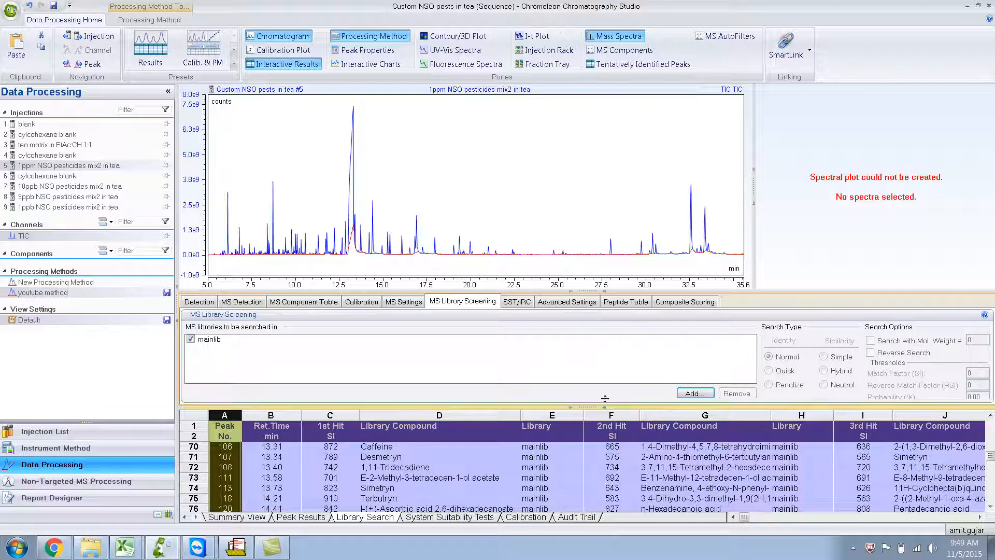
# - Hide the processing method to enlarge the Library Search table and review the first, second and third hits of the peaks
pyautogui.moveTo(603, 407); pyautogui.dragTo(603, 363)
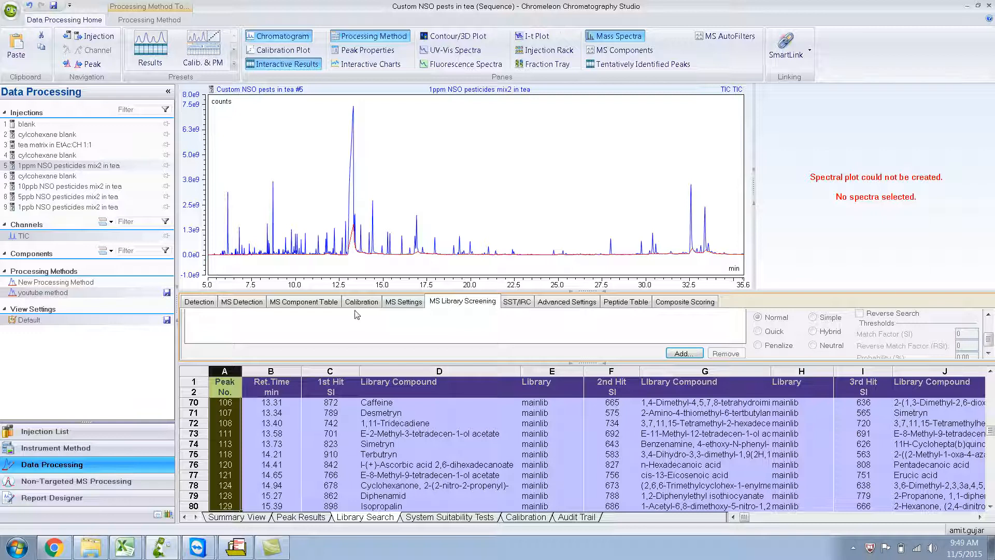
pyautogui.click(354, 40)
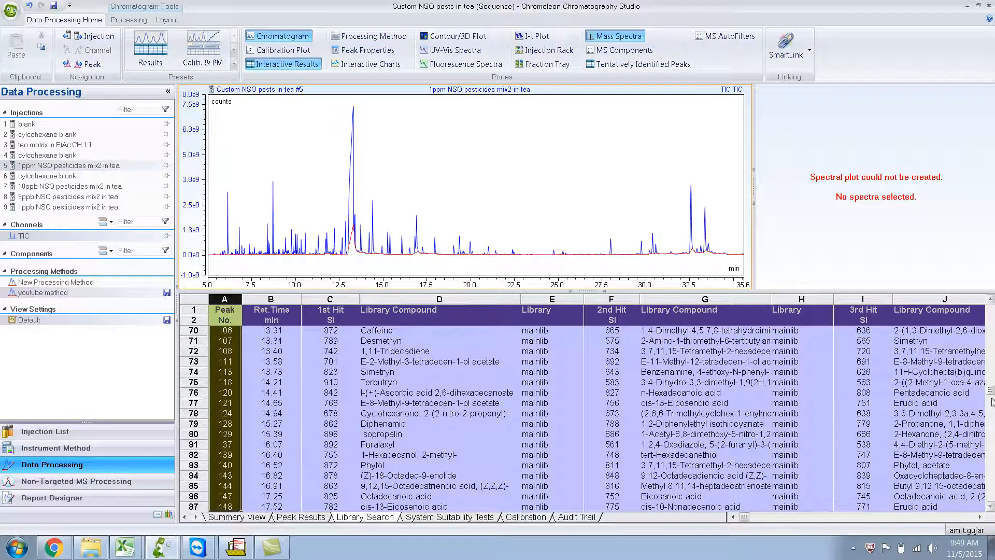
pyautogui.moveTo(991, 391); pyautogui.dragTo(912, 310)
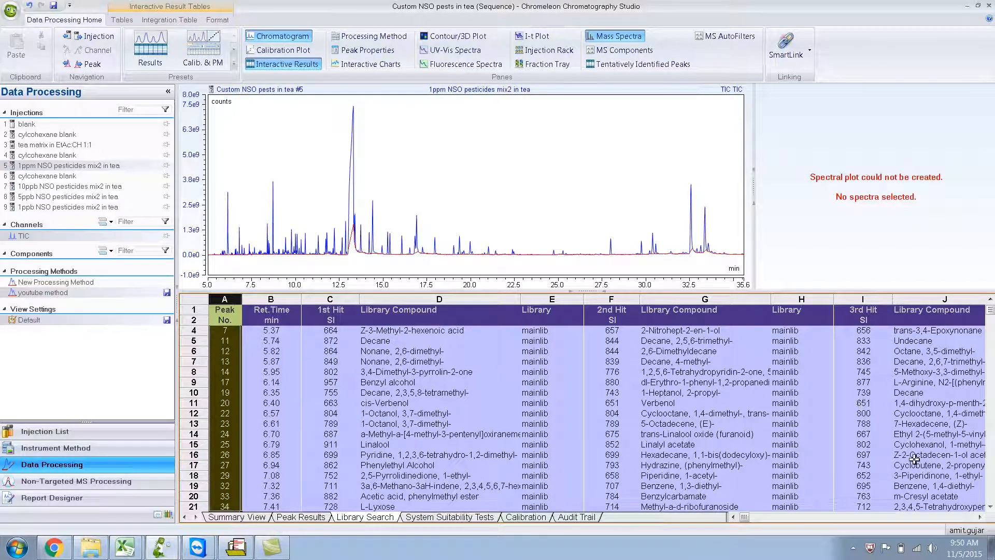
pyautogui.click(981, 519)
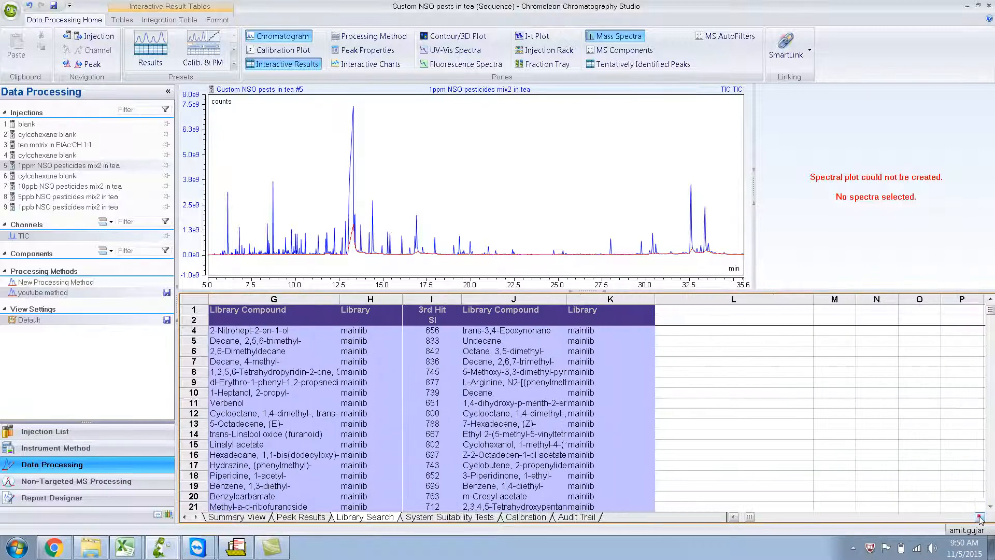
pyautogui.click(734, 517)
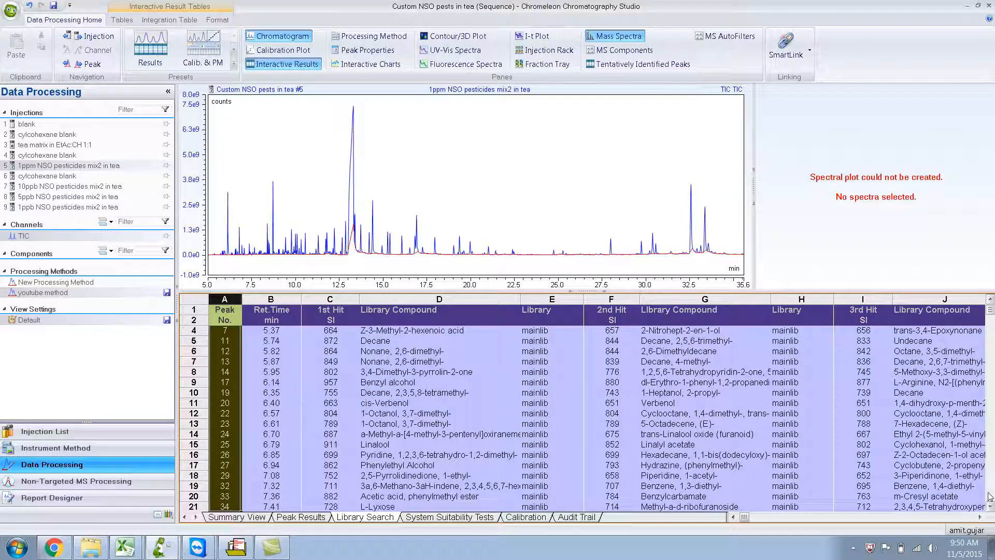
pyautogui.moveTo(991, 508); pyautogui.dragTo(991, 508)
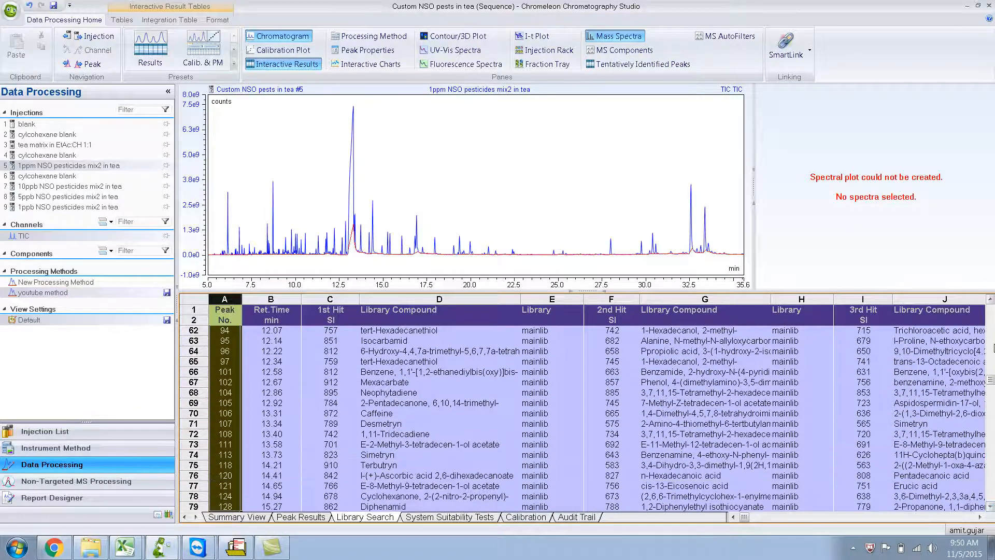
# - Select the Simetryn hit and display the mass spectra of the chromatogram peaks at 13.73 and 14.21 min
pyautogui.click(392, 456)
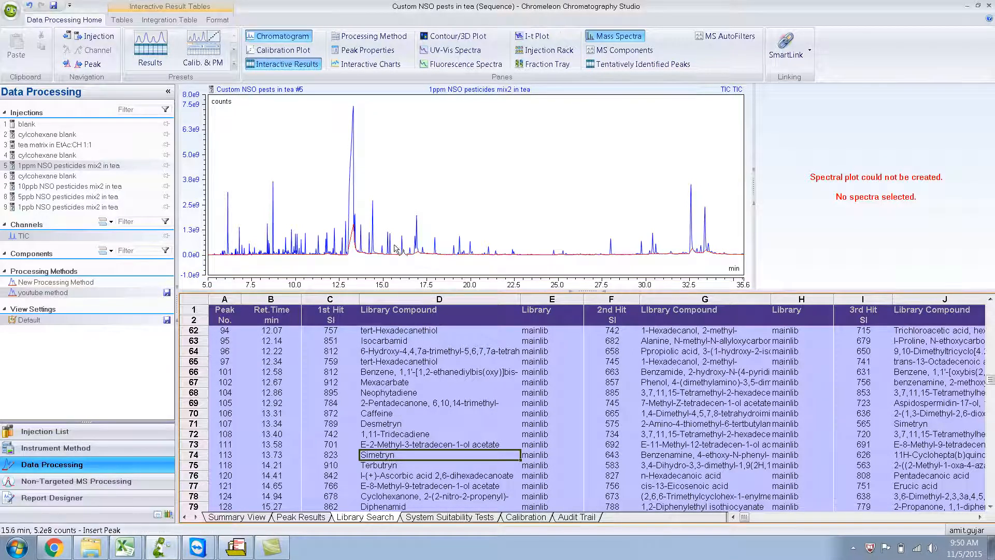
pyautogui.click(378, 252)
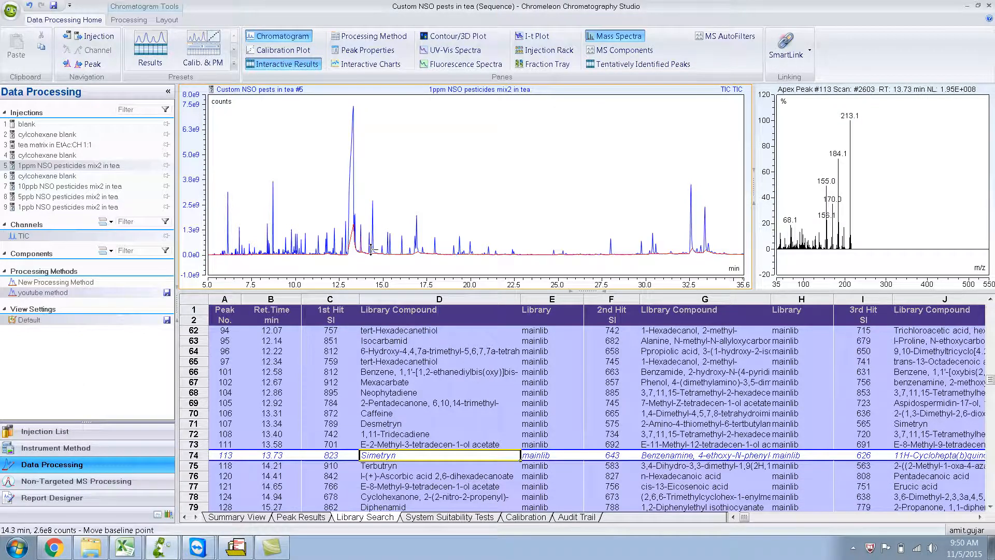
pyautogui.click(370, 250)
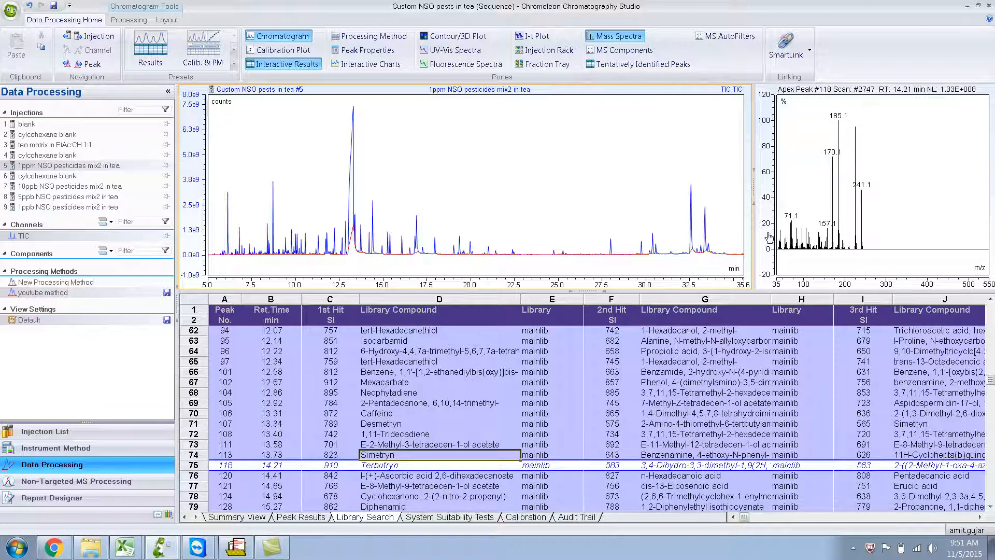
pyautogui.rightClick(892, 166)
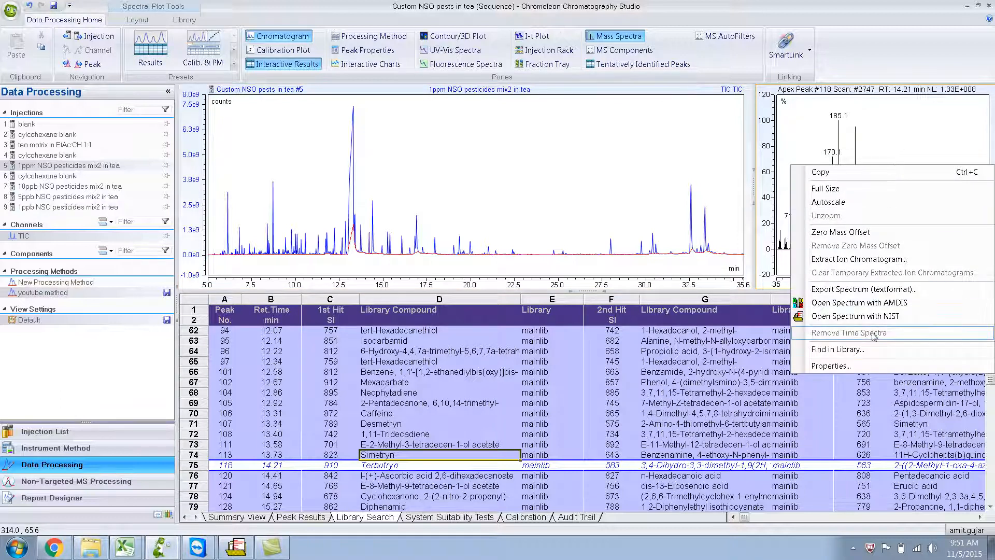
pyautogui.click(425, 173)
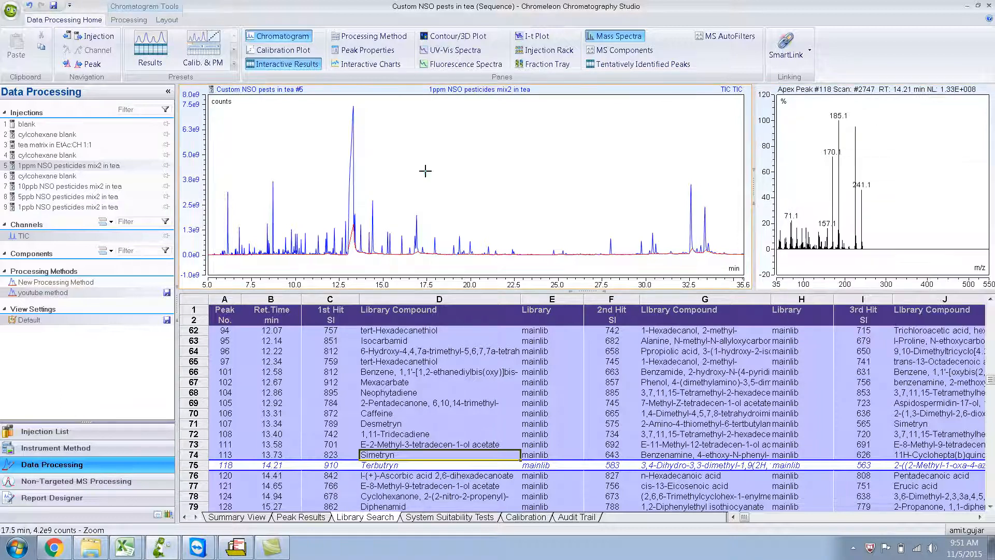